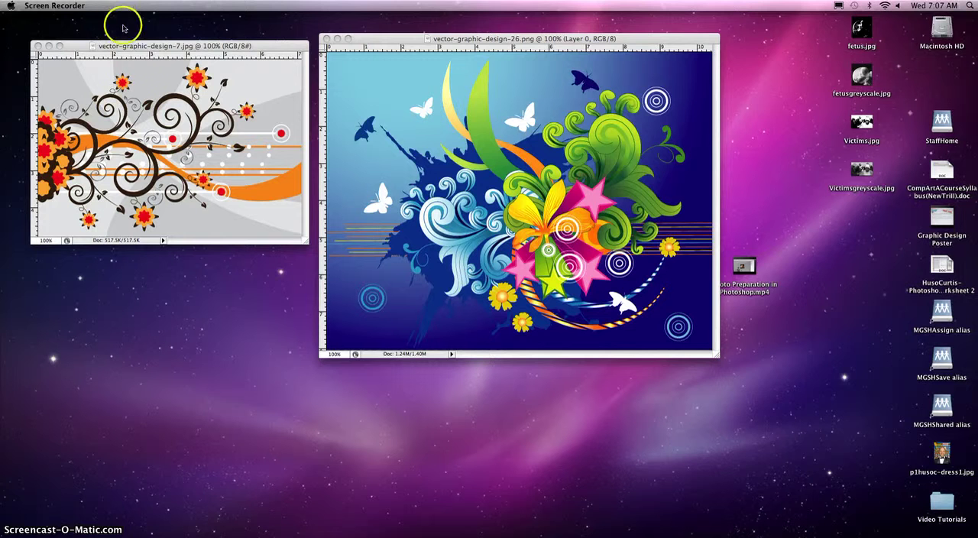
# - Create a new Photoshop document, 6 × 7.5 inches, 300 pixels/inch, RGB Color with white background, and enlarge its window around the page
pyautogui.click(390, 96)
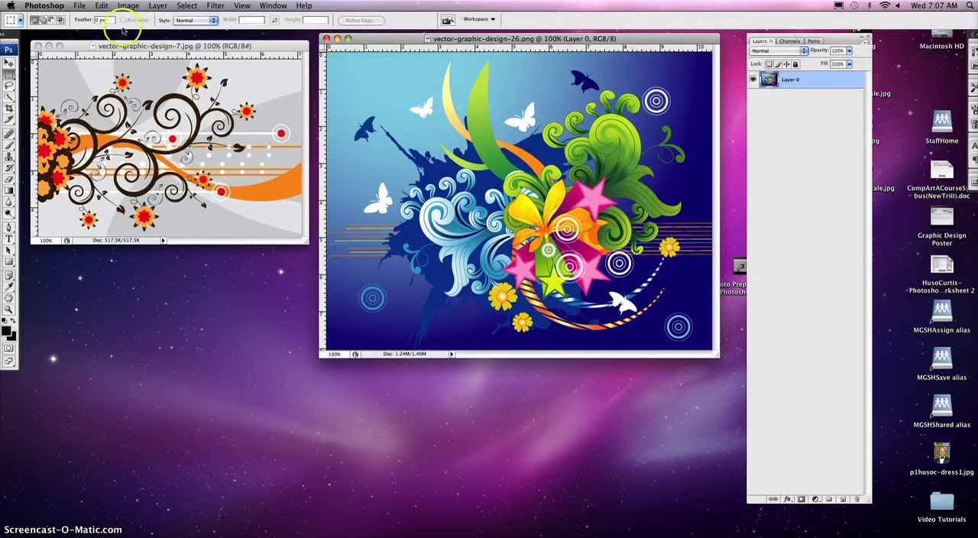
pyautogui.click(79, 6)
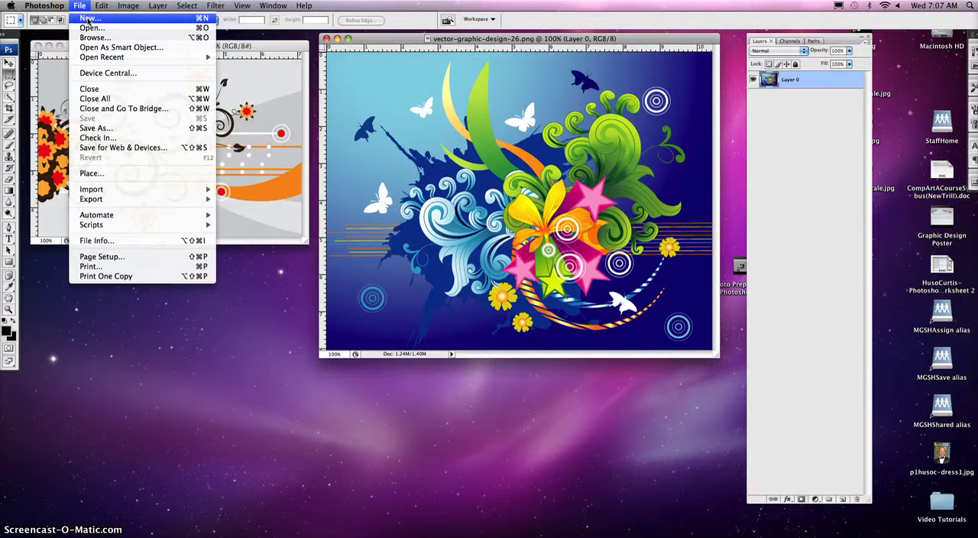
pyautogui.click(88, 17)
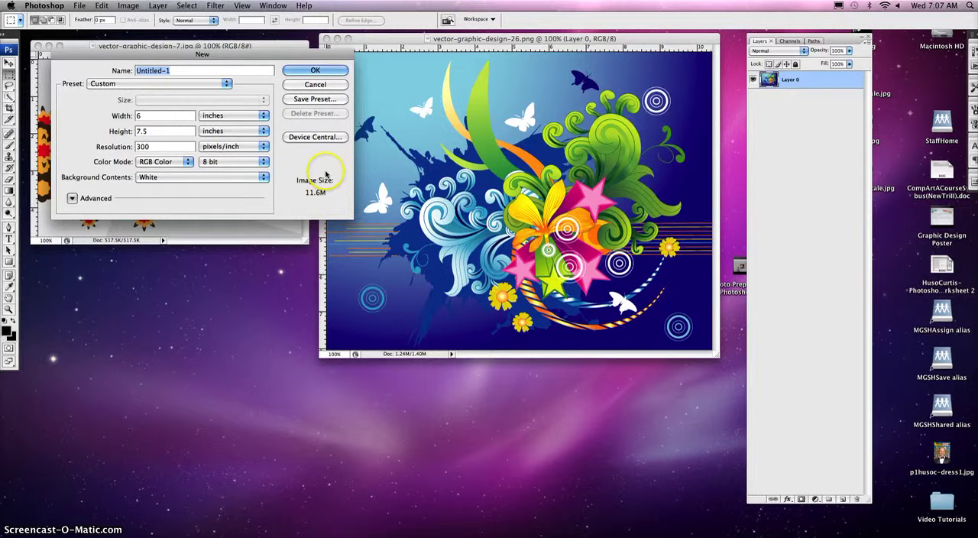
pyautogui.click(316, 71)
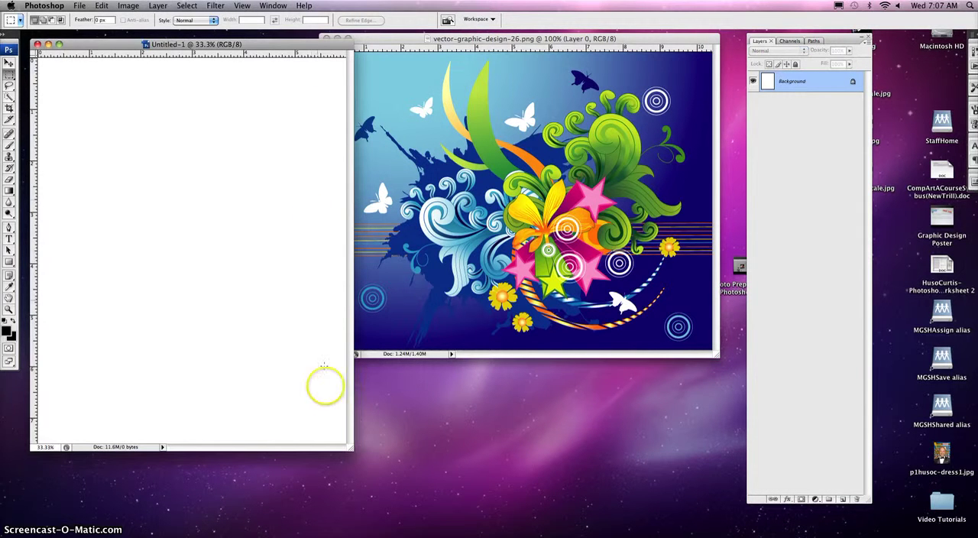
pyautogui.moveTo(349, 446); pyautogui.dragTo(652, 481)
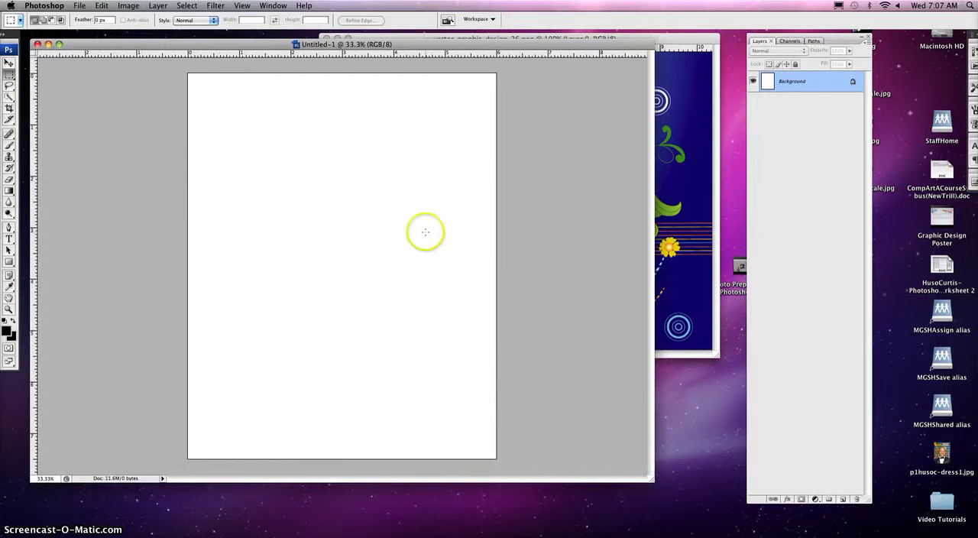
pyautogui.moveTo(650, 478); pyautogui.dragTo(738, 504)
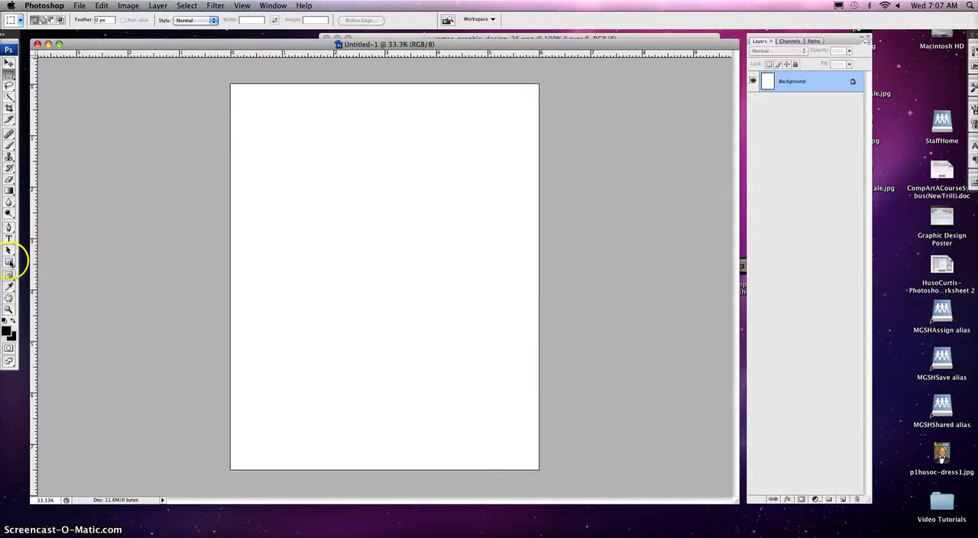
# - Draw a thin horizontal rectangle shape across the full page width, about 3 inches below the top edge, and color it bright red
pyautogui.click(10, 262)
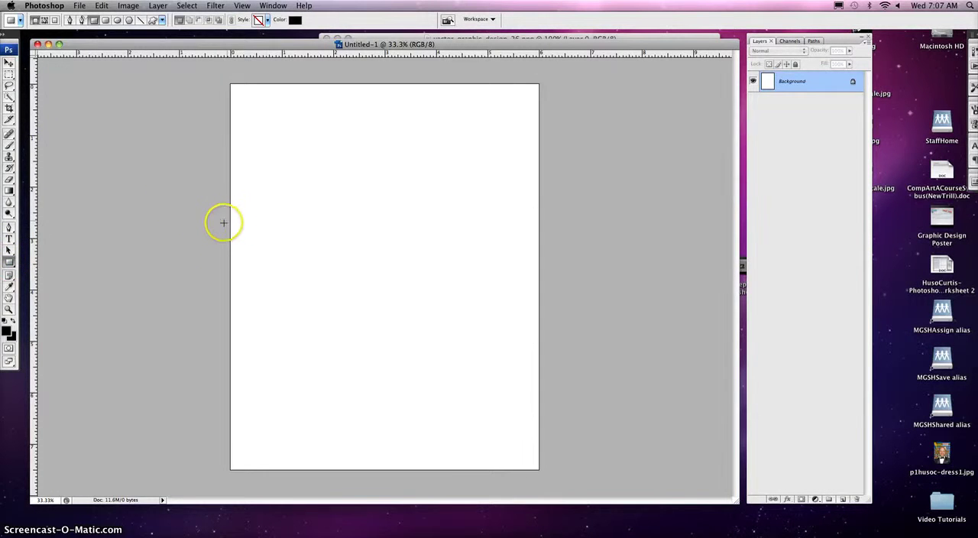
pyautogui.click(8, 264)
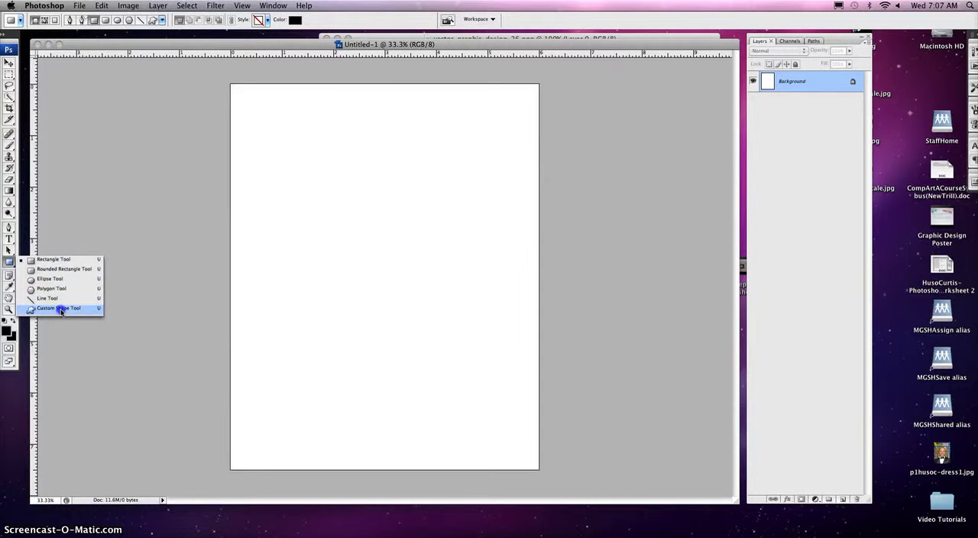
pyautogui.click(56, 261)
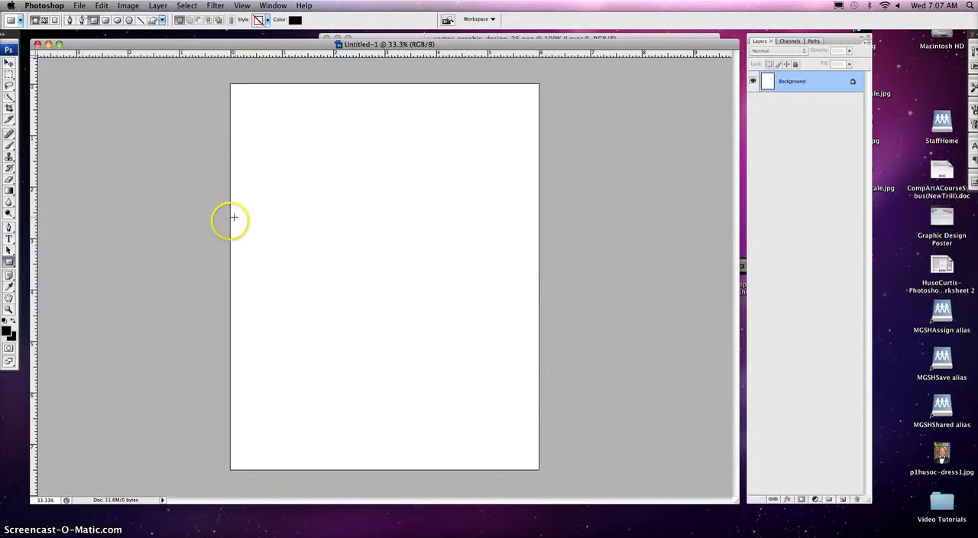
pyautogui.moveTo(232, 239); pyautogui.dragTo(539, 245)
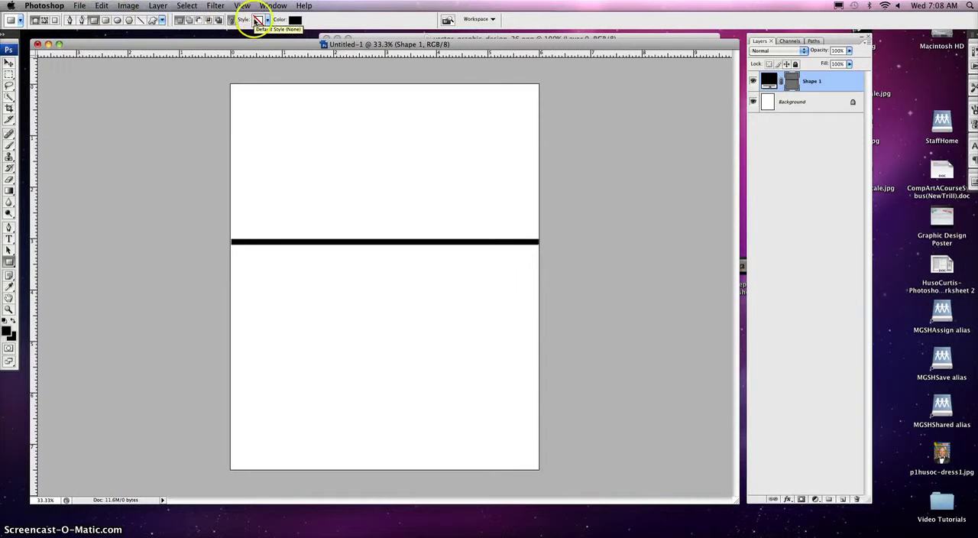
pyautogui.click(295, 19)
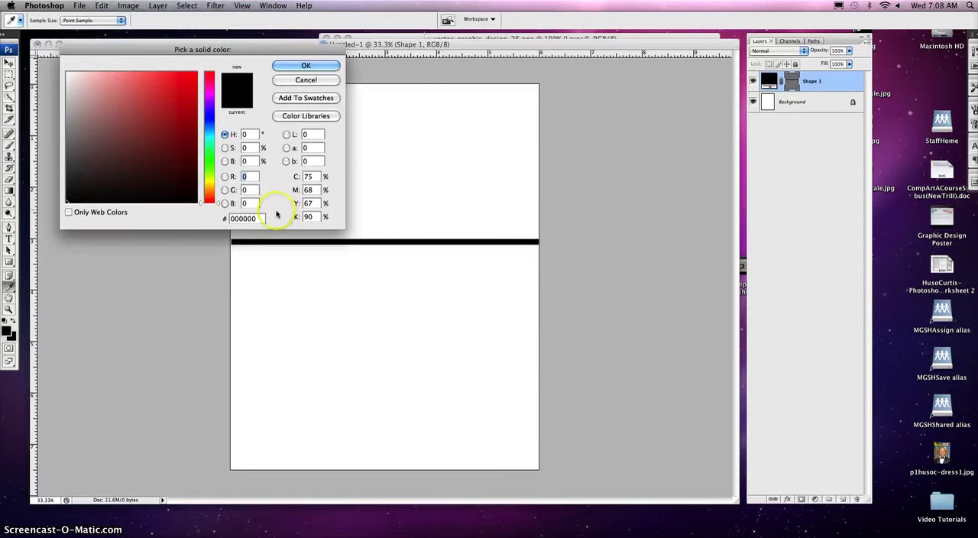
pyautogui.click(192, 74)
pyautogui.click(287, 66)
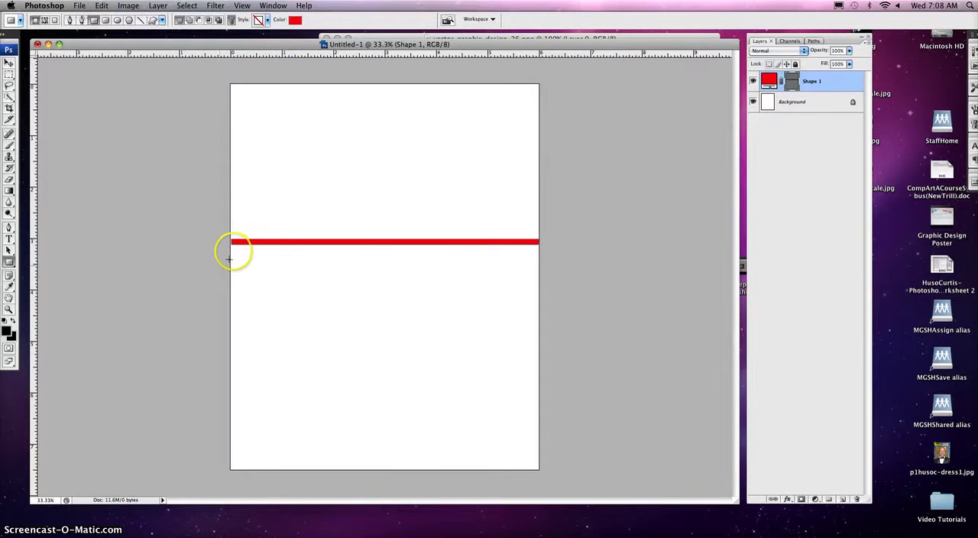
# - Draw a thicker full-width rectangle, about 0.5 inch tall, just below the red stripe and color it bright green (20f90a)
pyautogui.moveTo(231, 249); pyautogui.dragTo(538, 274)
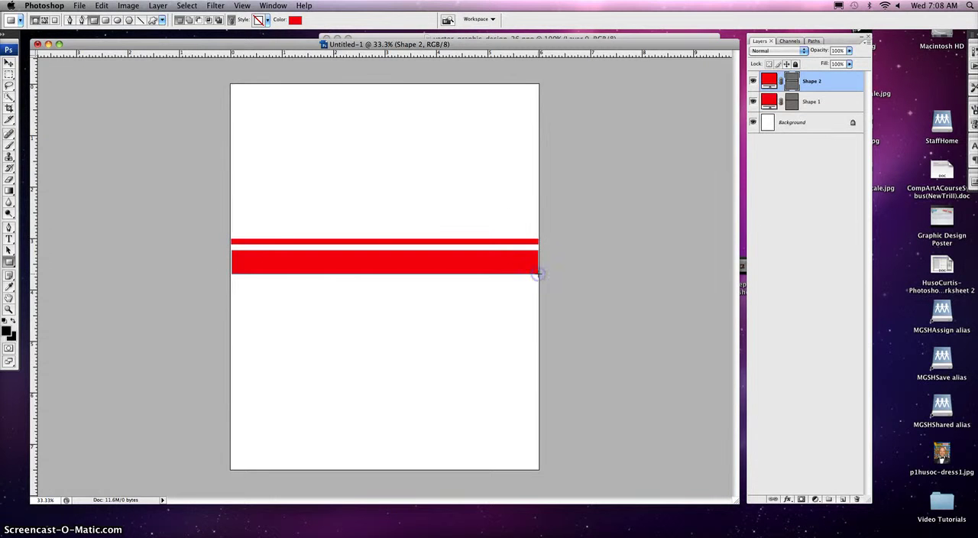
pyautogui.click(295, 20)
pyautogui.click(209, 160)
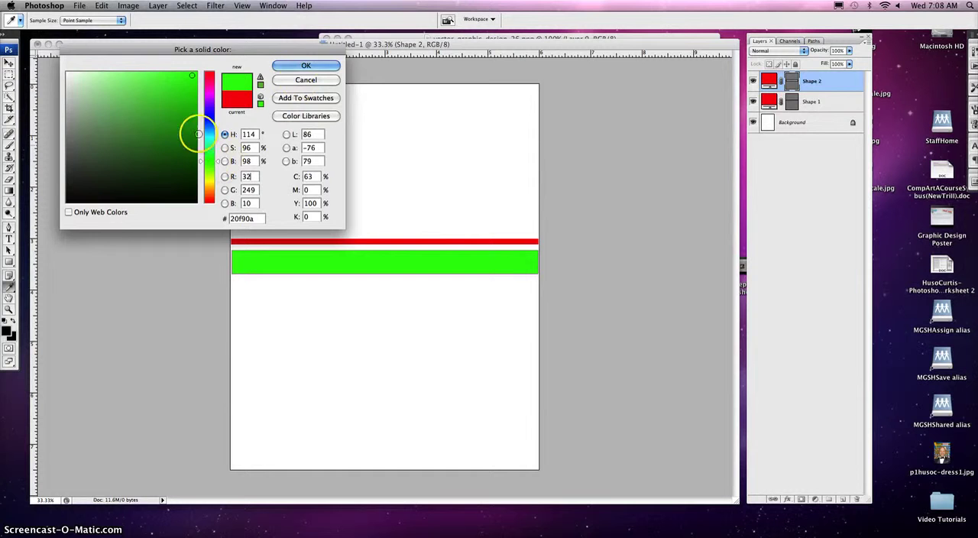
pyautogui.click(303, 67)
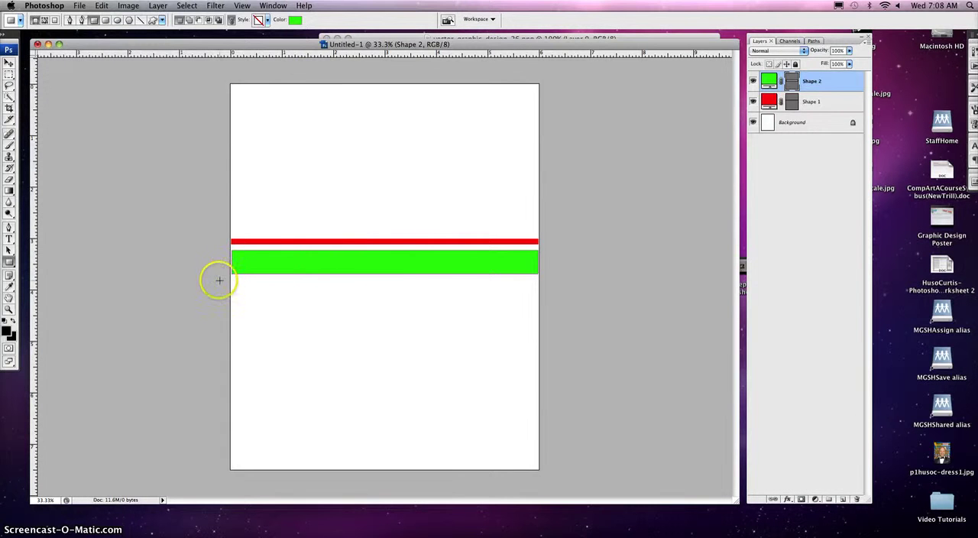
# - Draw another full-width rectangle, about 0.25 inch tall, just below the green stripe and color it purple
pyautogui.moveTo(233, 280); pyautogui.dragTo(539, 294)
pyautogui.click(295, 19)
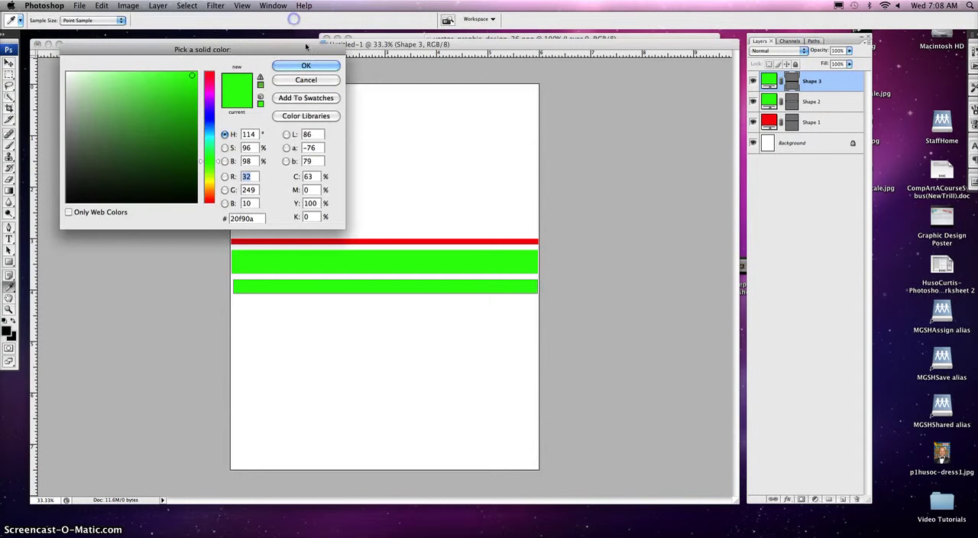
pyautogui.click(211, 97)
pyautogui.click(305, 65)
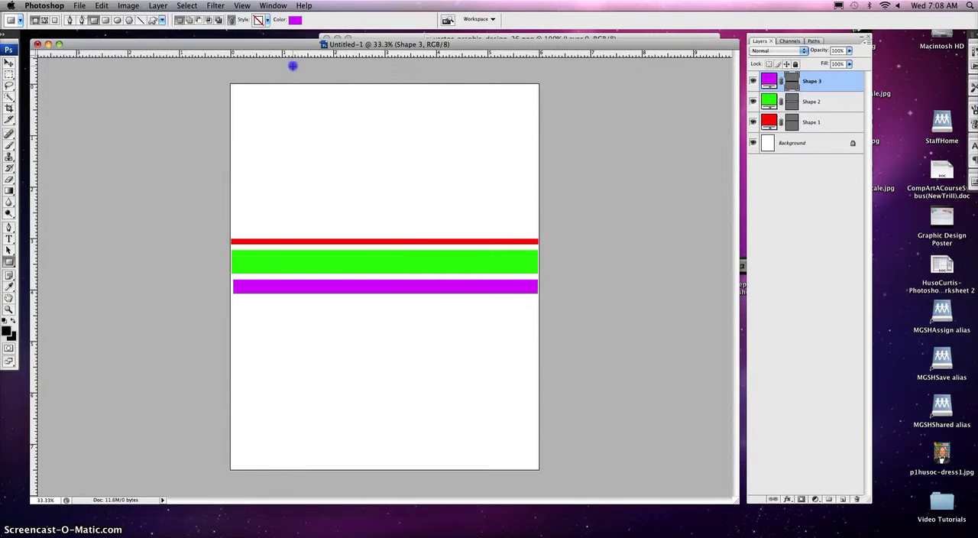
# - Draw a narrow full-width rectangle just above the red stripe and color it blue (0a15f9)
pyautogui.moveTo(231, 227); pyautogui.dragTo(539, 235)
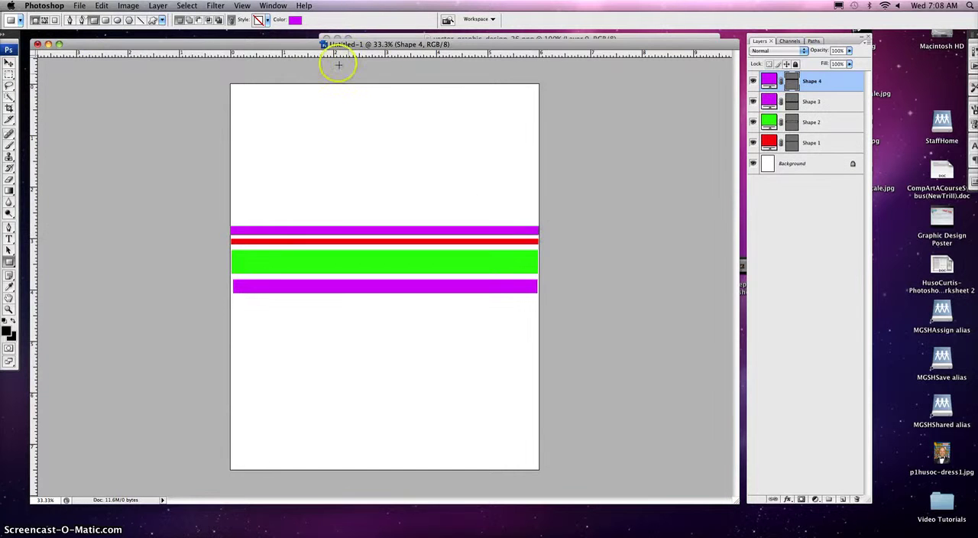
pyautogui.click(294, 20)
pyautogui.click(209, 116)
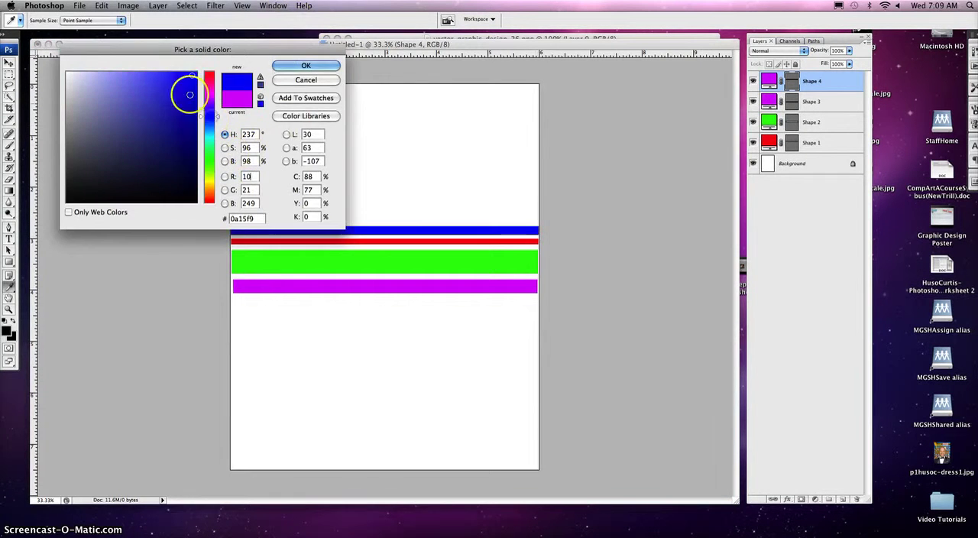
pyautogui.click(296, 71)
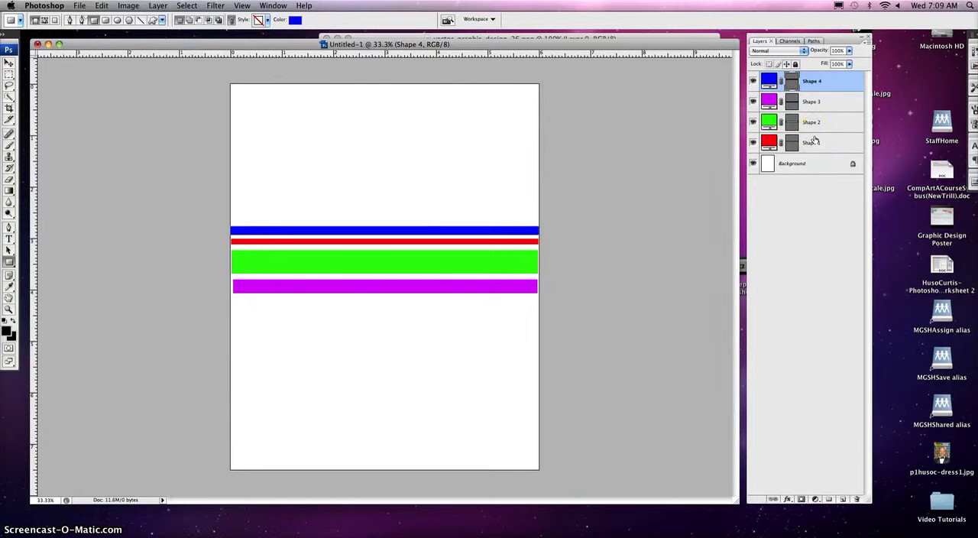
# - Select the four layers Shape 1 through Shape 4 and merge them into a single layer
pyautogui.doubleClick(811, 81)
pyautogui.press('shift')
pyautogui.keyDown('shift'); pyautogui.click(811, 145); pyautogui.keyUp('shift')
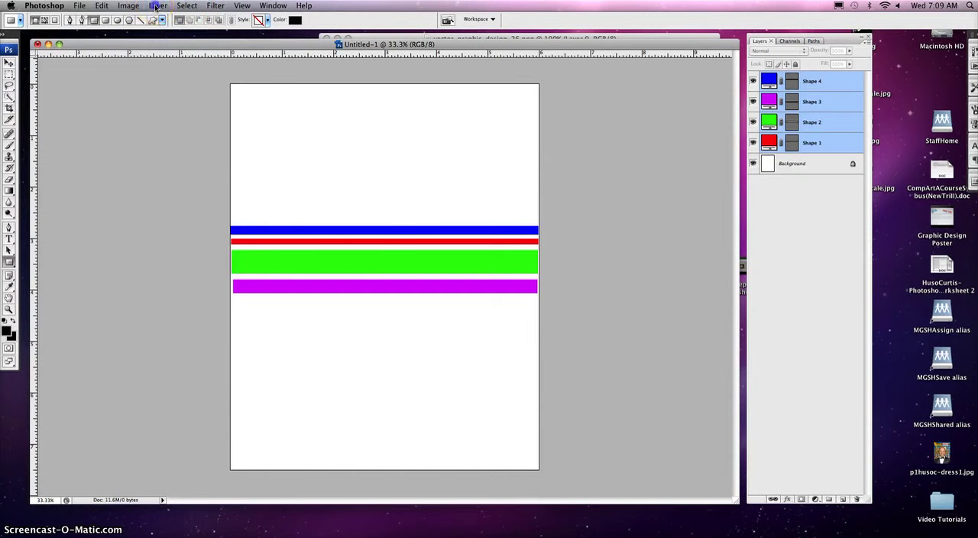
pyautogui.click(157, 7)
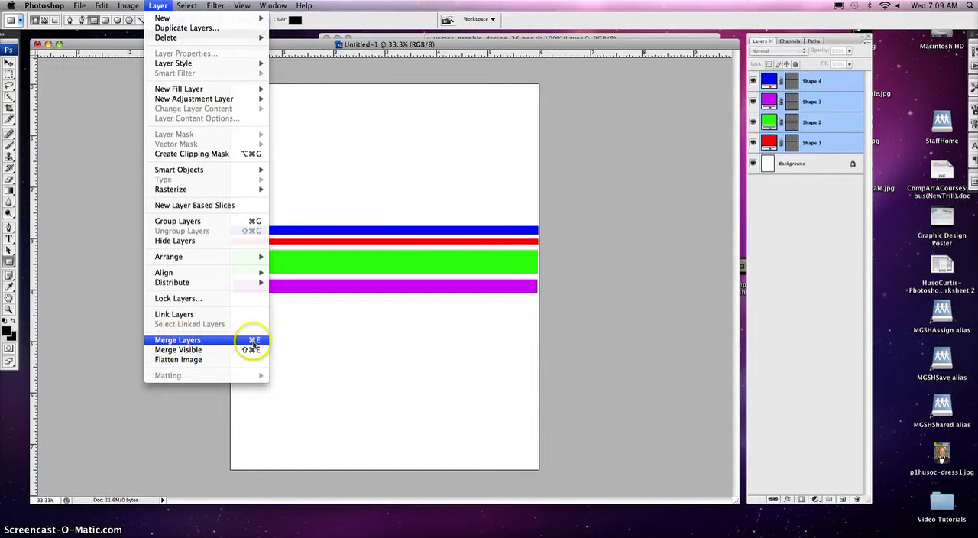
pyautogui.click(259, 340)
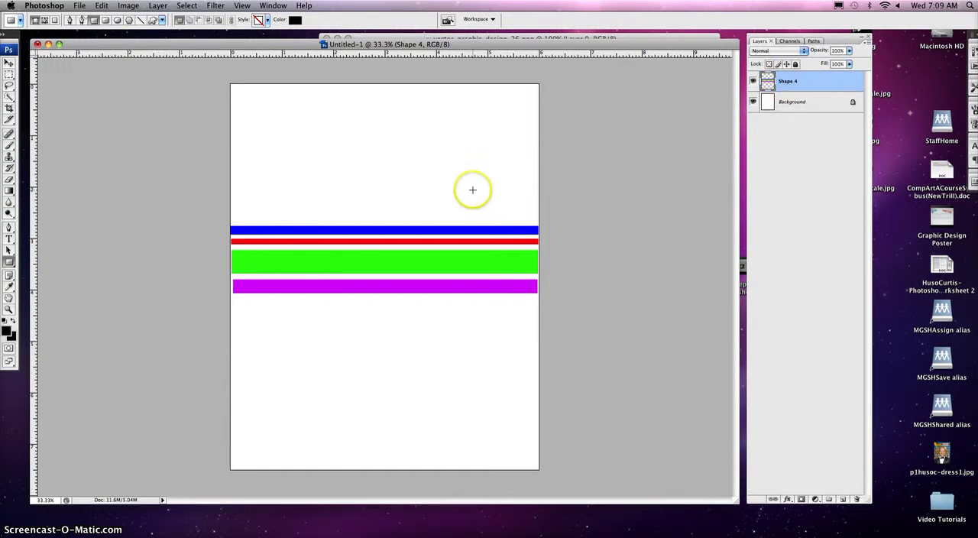
# - Start a Warp transform on the merged stripes and pull the left end's corners and handles down so the bands curve downward evenly
pyautogui.click(102, 6)
pyautogui.moveTo(130, 197)
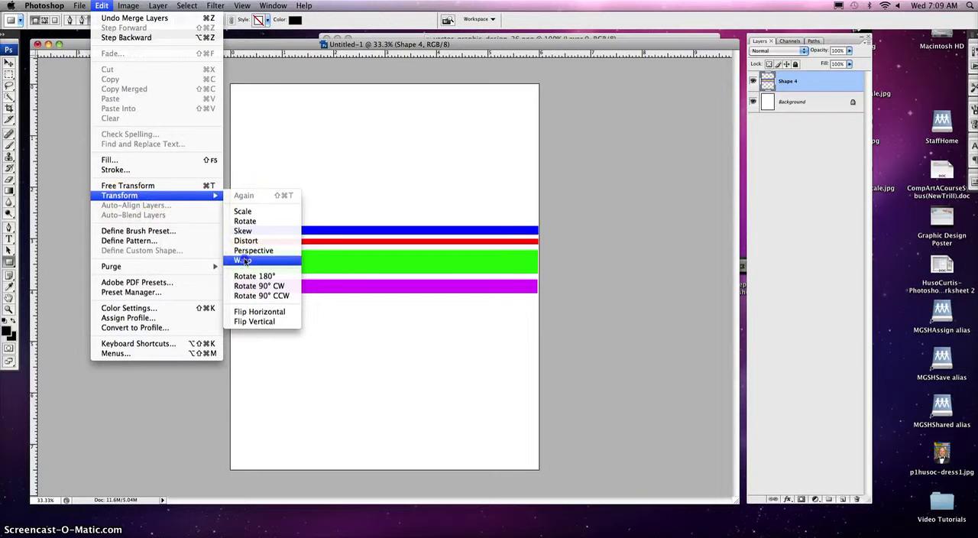
pyautogui.click(271, 258)
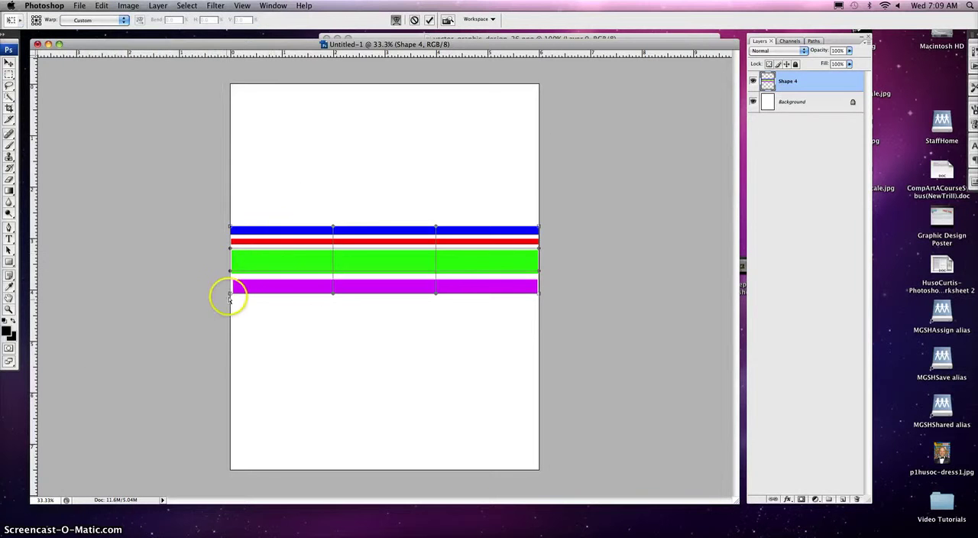
pyautogui.moveTo(230, 296); pyautogui.dragTo(226, 407)
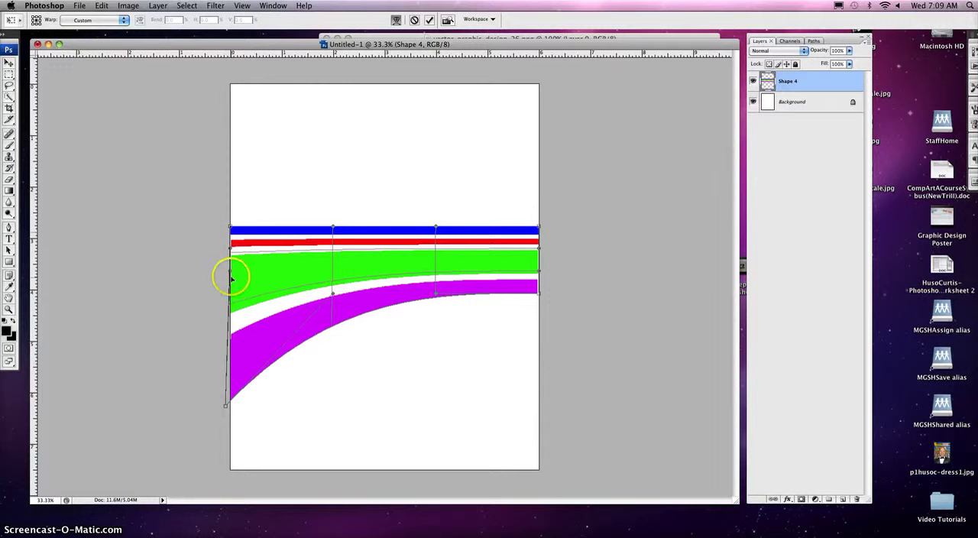
pyautogui.moveTo(232, 272); pyautogui.dragTo(231, 369)
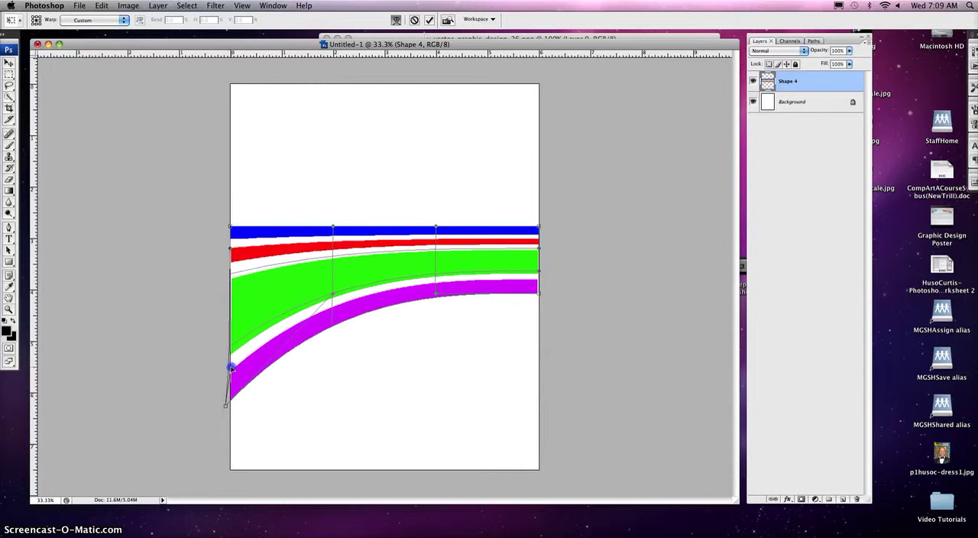
pyautogui.moveTo(230, 245); pyautogui.dragTo(232, 334)
pyautogui.moveTo(231, 225); pyautogui.dragTo(228, 309)
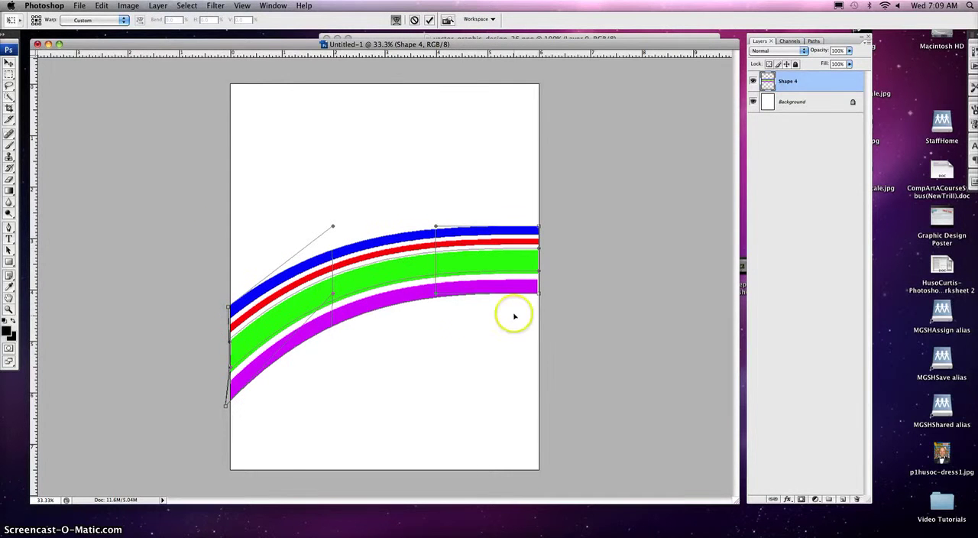
# - Pull the right end's warp corners and handles down to bend the stripes into an arch across the page
pyautogui.moveTo(540, 296); pyautogui.dragTo(540, 414)
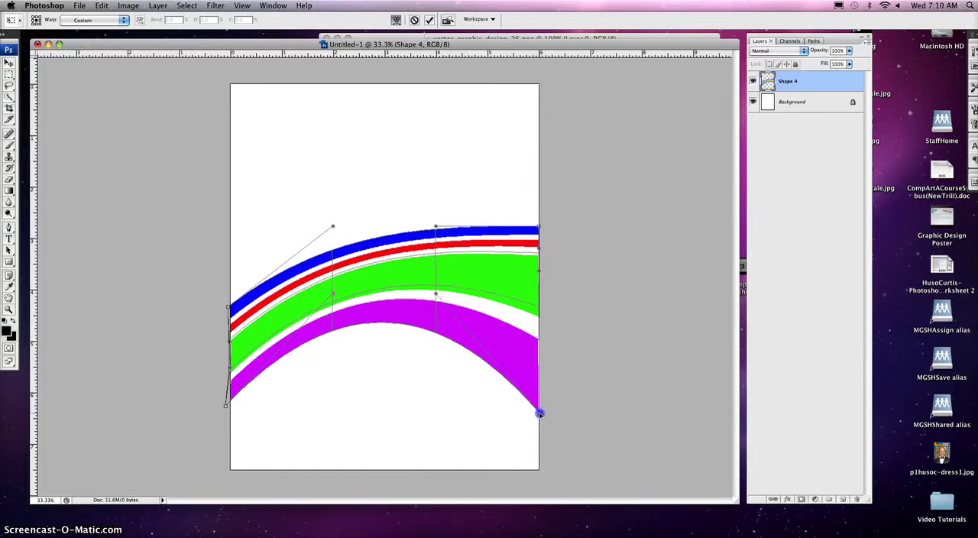
pyautogui.moveTo(436, 293); pyautogui.dragTo(525, 258)
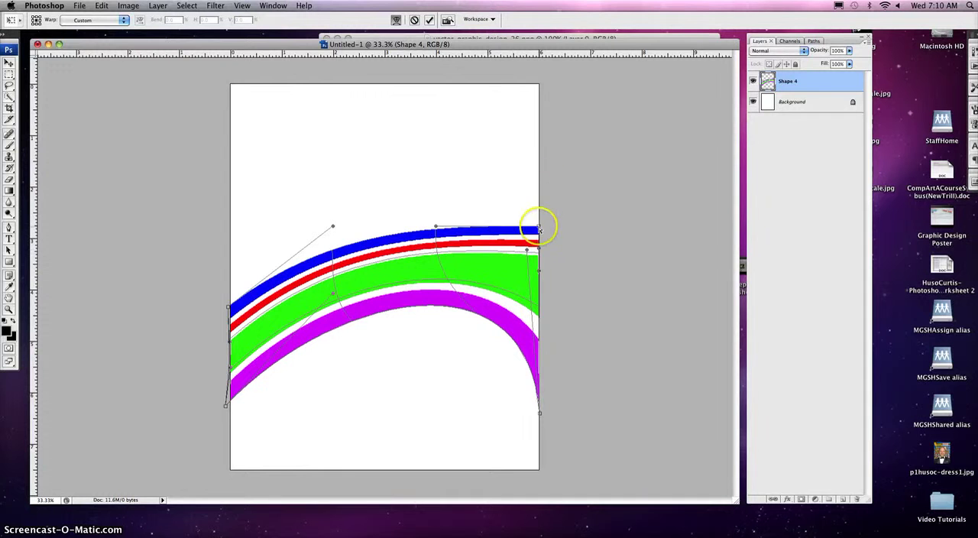
pyautogui.moveTo(539, 223); pyautogui.dragTo(359, 382)
pyautogui.moveTo(414, 330); pyautogui.dragTo(540, 239)
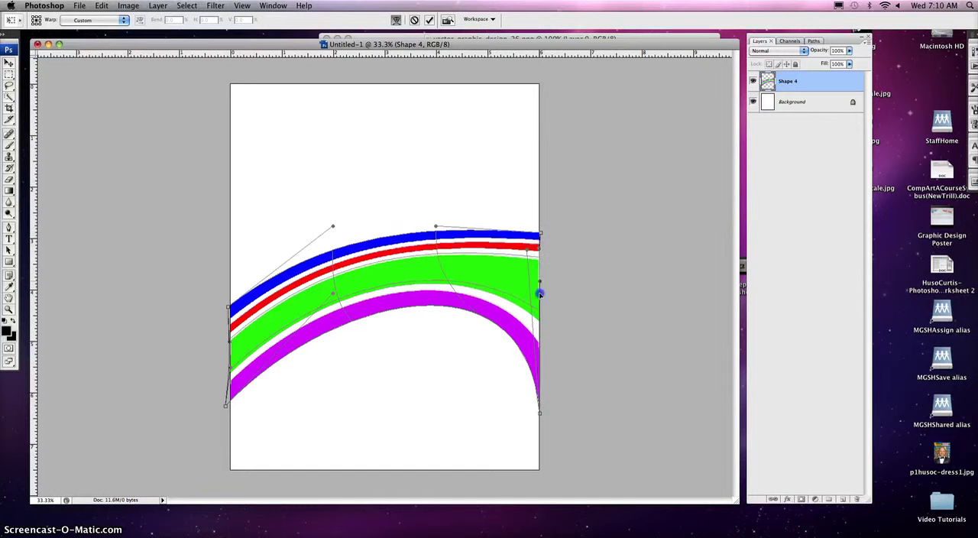
pyautogui.moveTo(540, 294); pyautogui.dragTo(536, 355)
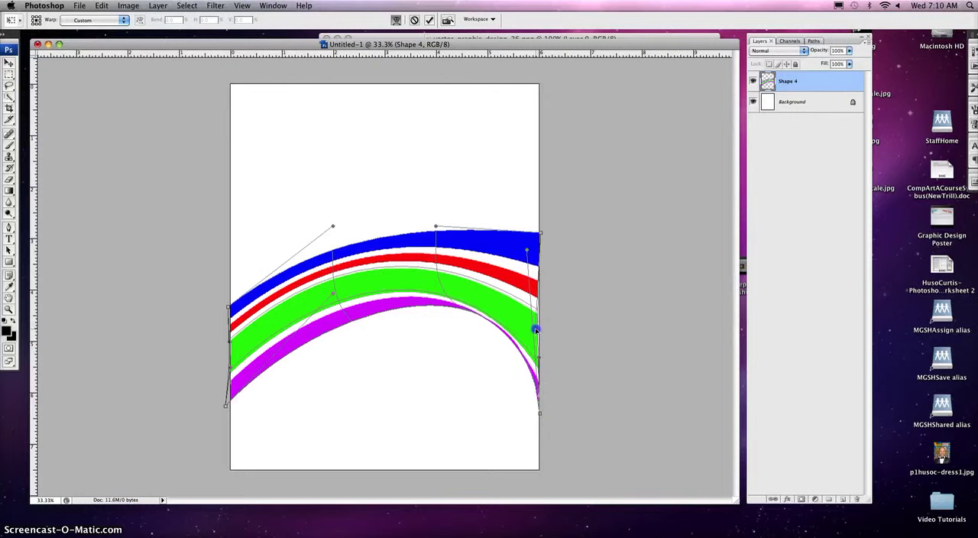
pyautogui.moveTo(539, 233); pyautogui.dragTo(539, 292)
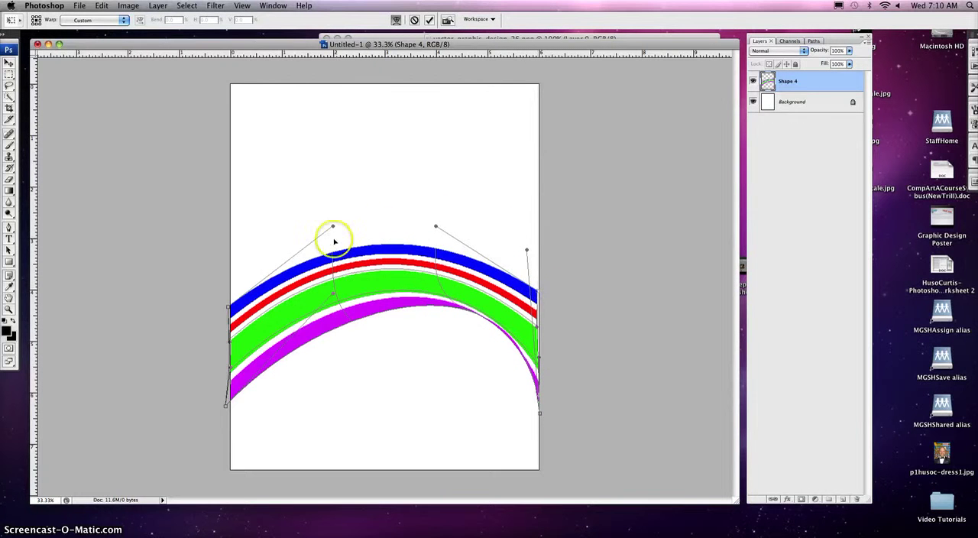
# - Pull the warp's upper-left handle upward and shift the inner mesh up and left so the arch peaks nearer the left side
pyautogui.moveTo(335, 227); pyautogui.dragTo(311, 107)
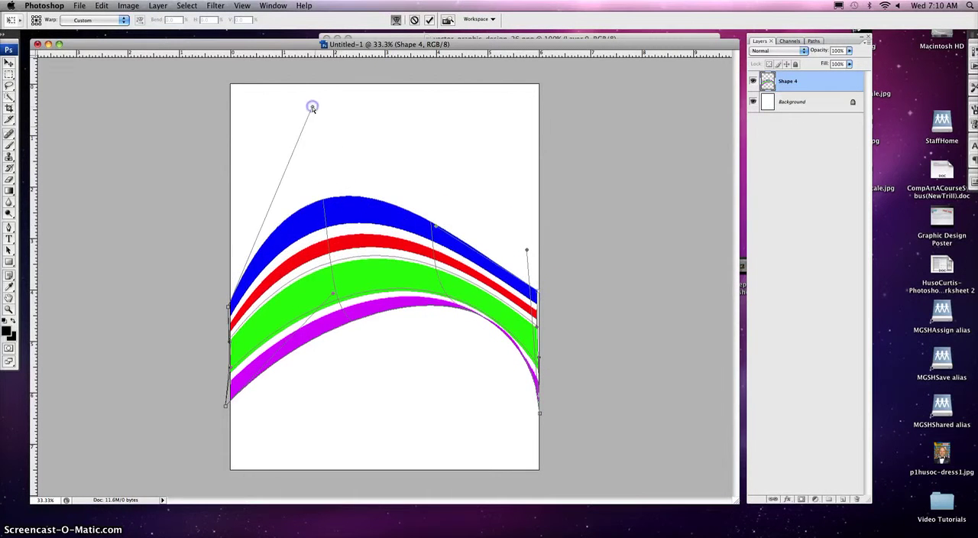
pyautogui.moveTo(334, 283); pyautogui.dragTo(277, 286)
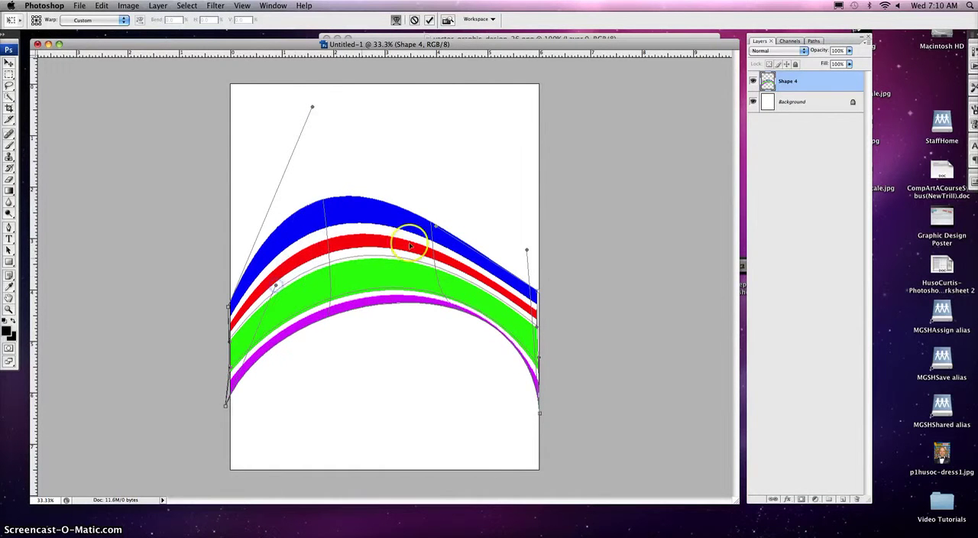
pyautogui.moveTo(435, 265); pyautogui.dragTo(418, 235)
pyautogui.moveTo(321, 251)
pyautogui.mouseDown()
pyautogui.moveTo(321, 240)
pyautogui.moveTo(322, 252)
pyautogui.mouseUp()
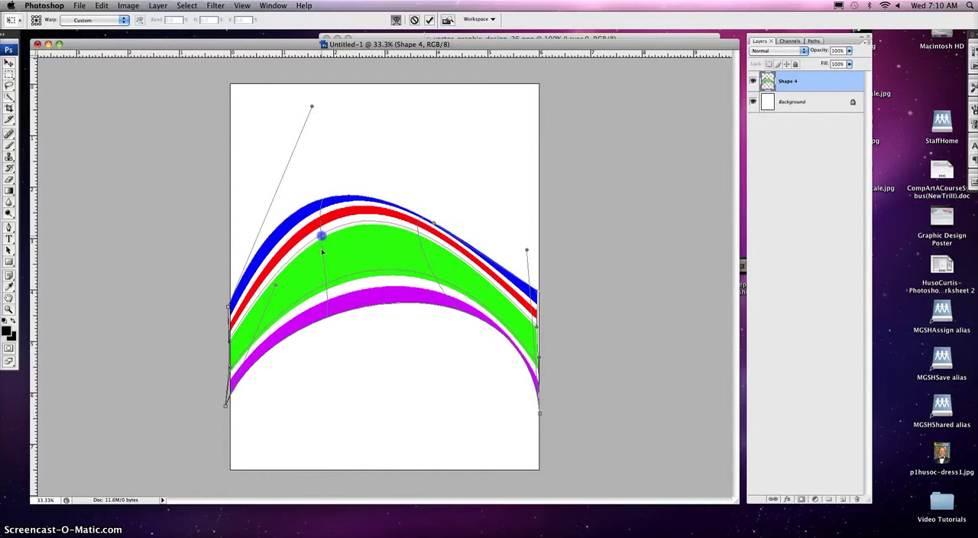
pyautogui.moveTo(326, 284); pyautogui.dragTo(313, 261)
pyautogui.moveTo(429, 268); pyautogui.dragTo(390, 261)
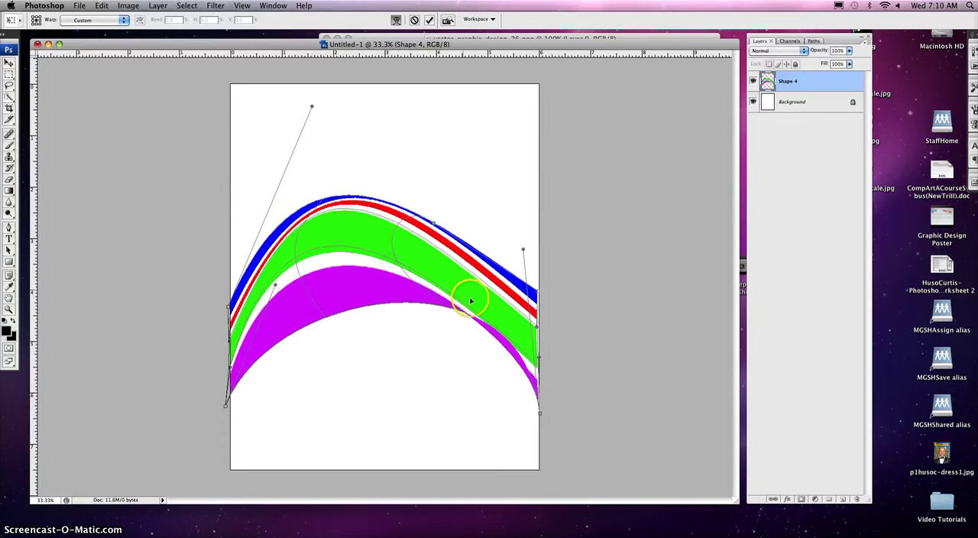
# - Move the right end's warp corners inward, reshape its handles to even out the bands, and apply the transformation
pyautogui.moveTo(540, 407); pyautogui.dragTo(500, 415)
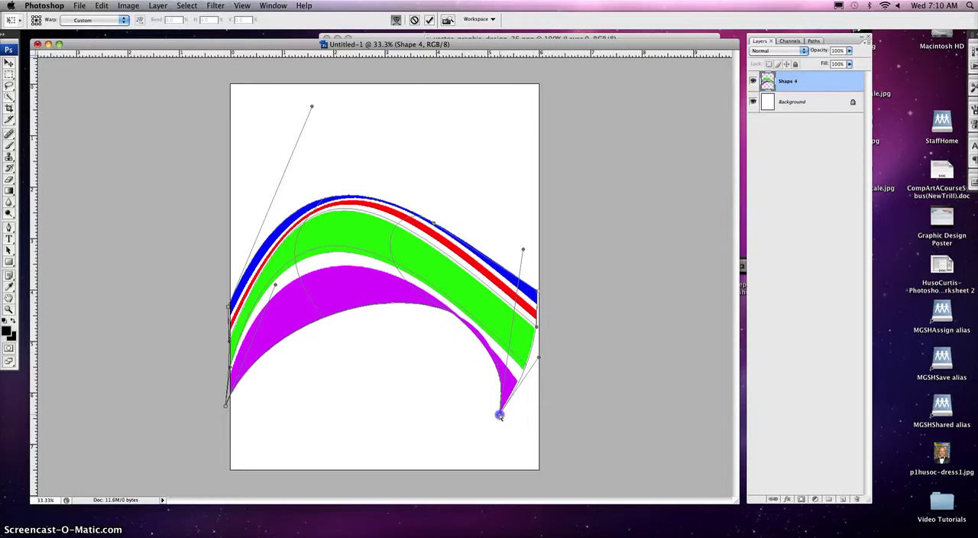
pyautogui.moveTo(470, 282); pyautogui.dragTo(329, 165)
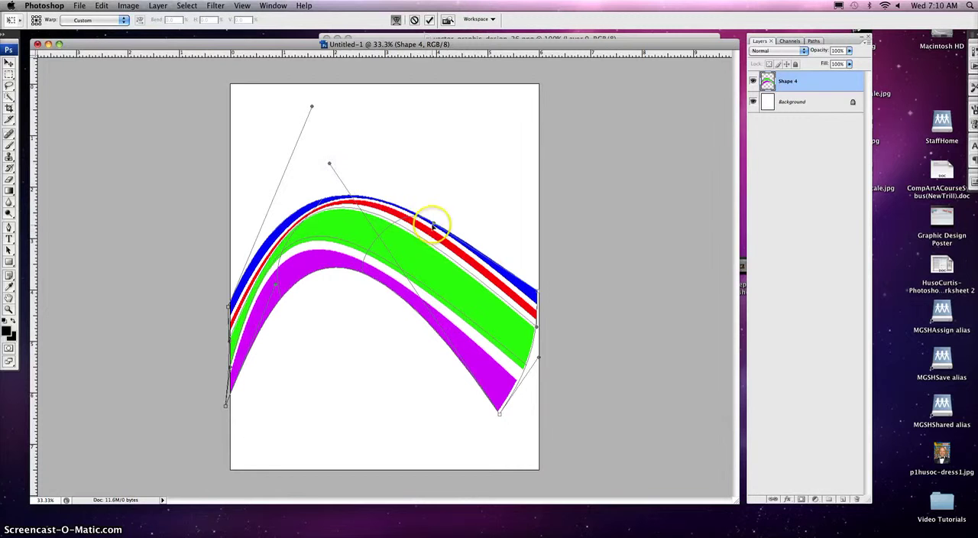
pyautogui.moveTo(433, 227)
pyautogui.mouseDown()
pyautogui.moveTo(428, 243)
pyautogui.moveTo(478, 271)
pyautogui.moveTo(433, 223)
pyautogui.mouseUp()
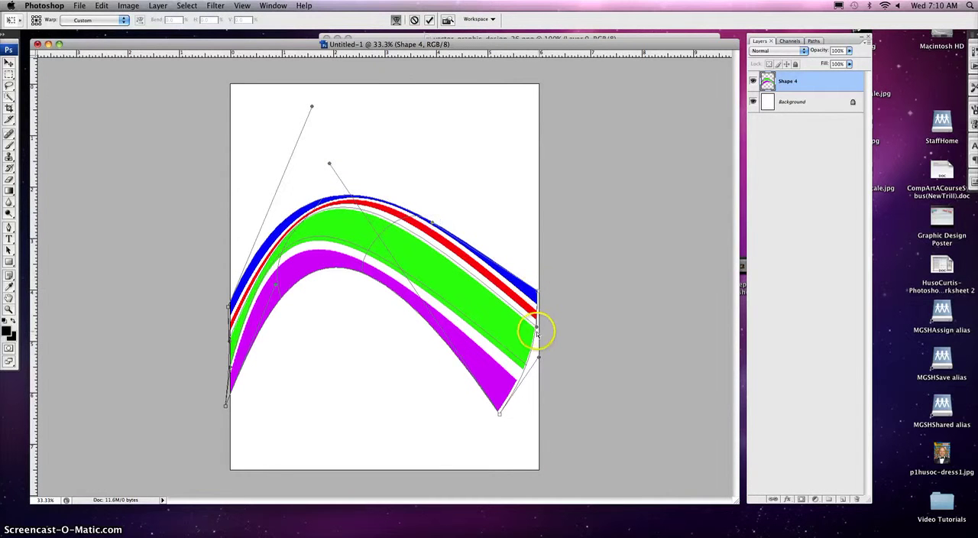
pyautogui.moveTo(536, 328); pyautogui.dragTo(454, 371)
pyautogui.moveTo(527, 307)
pyautogui.mouseDown()
pyautogui.moveTo(539, 295)
pyautogui.moveTo(489, 321)
pyautogui.moveTo(515, 332)
pyautogui.moveTo(480, 325)
pyautogui.moveTo(511, 307)
pyautogui.mouseUp()
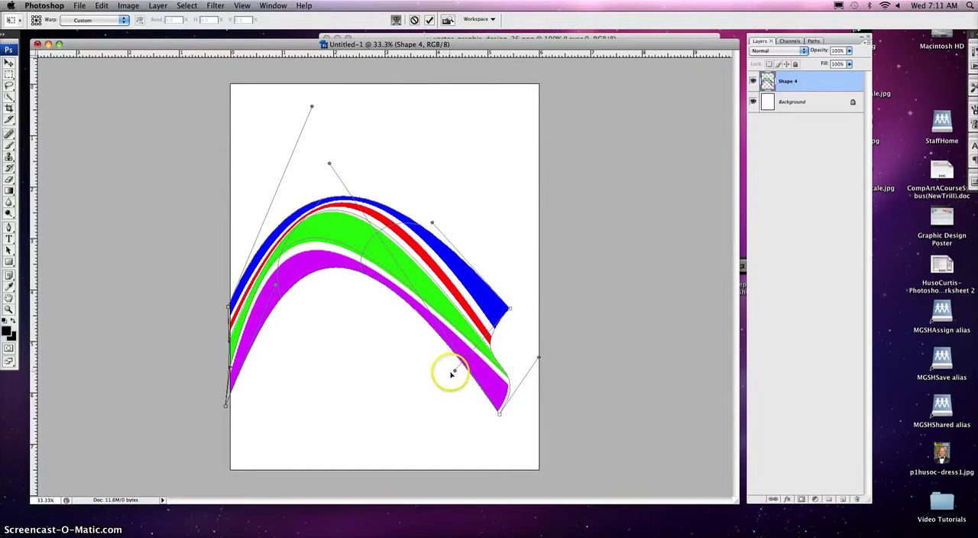
pyautogui.moveTo(455, 371); pyautogui.dragTo(510, 356)
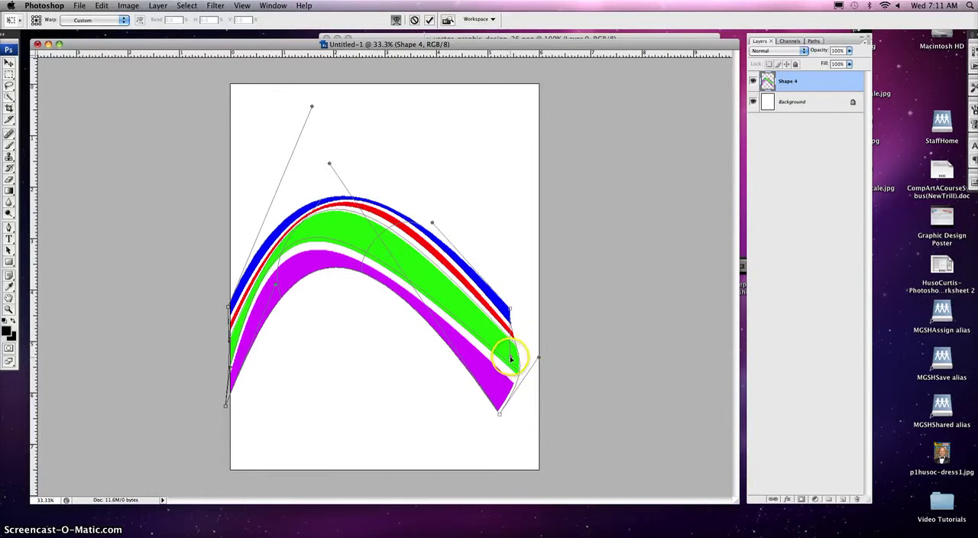
pyautogui.moveTo(510, 357); pyautogui.dragTo(532, 359)
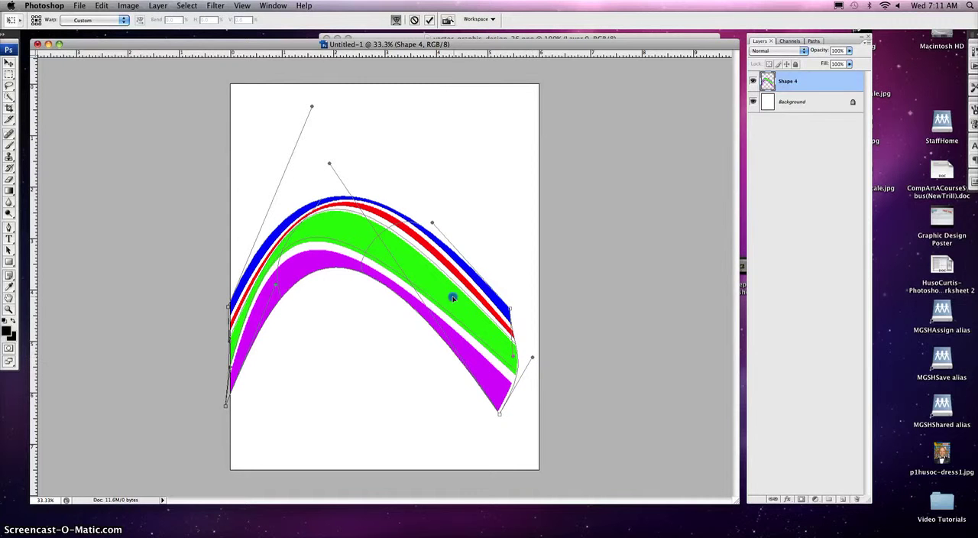
pyautogui.click(10, 74)
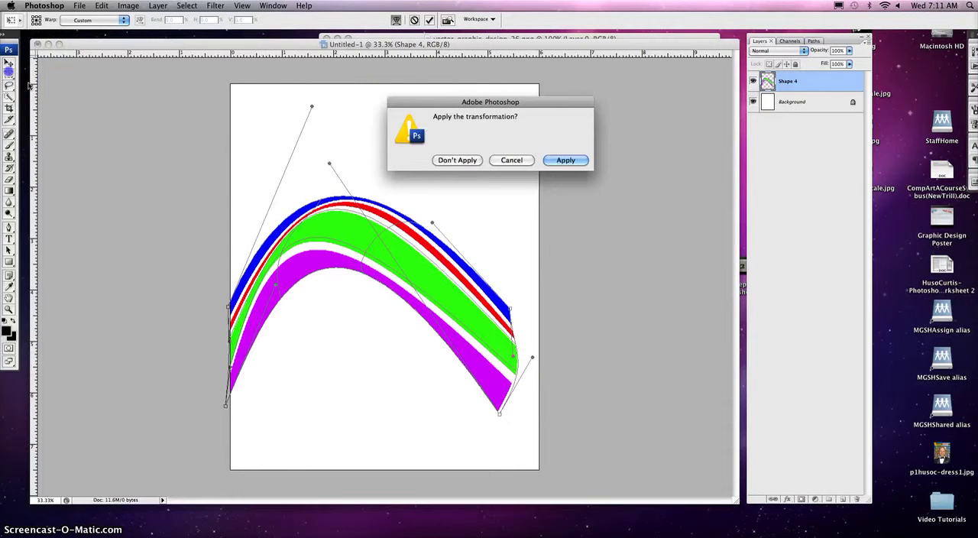
pyautogui.click(564, 159)
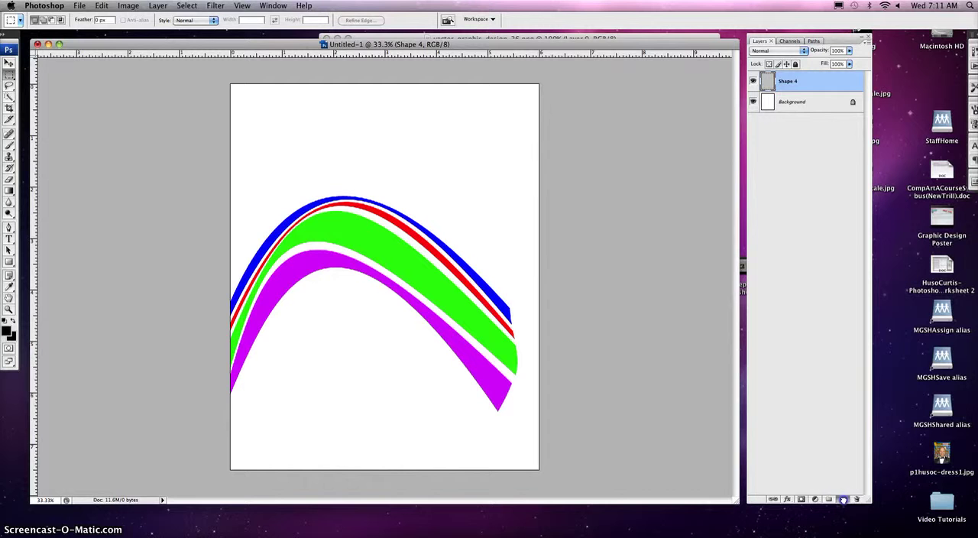
# - Duplicate the warped Shape 4 layer, offset the copy slightly up and right, and flip it vertically
pyautogui.moveTo(844, 499); pyautogui.dragTo(844, 499)
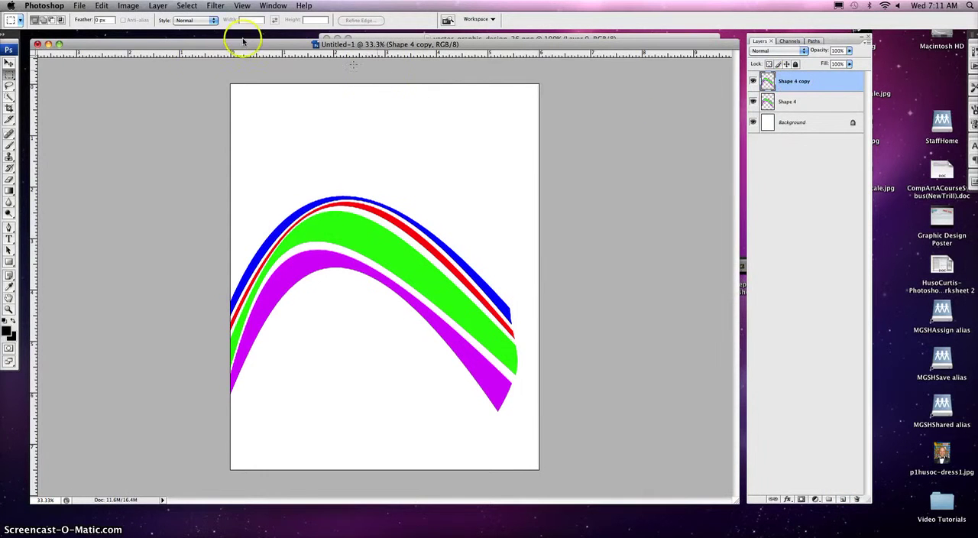
pyautogui.click(9, 62)
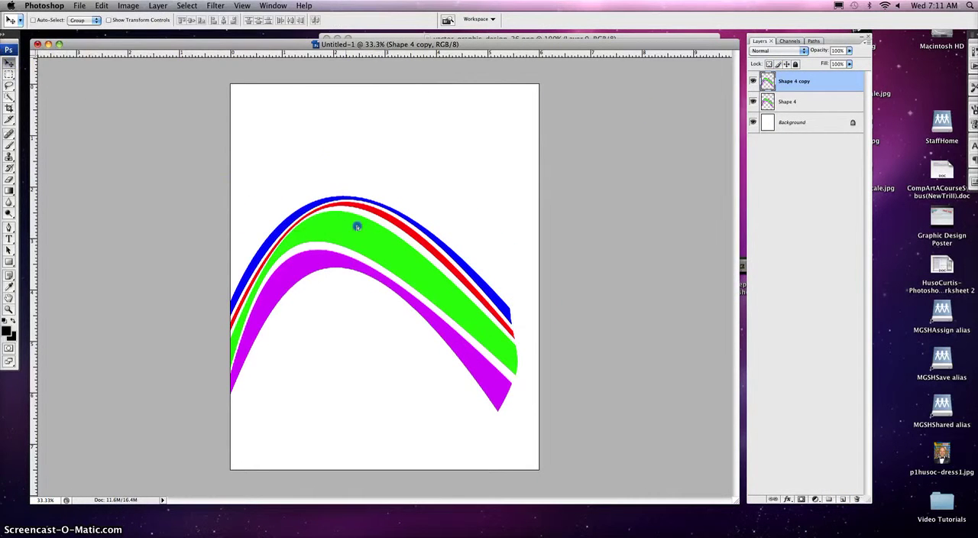
pyautogui.moveTo(352, 222); pyautogui.dragTo(373, 222)
pyautogui.click(94, 6)
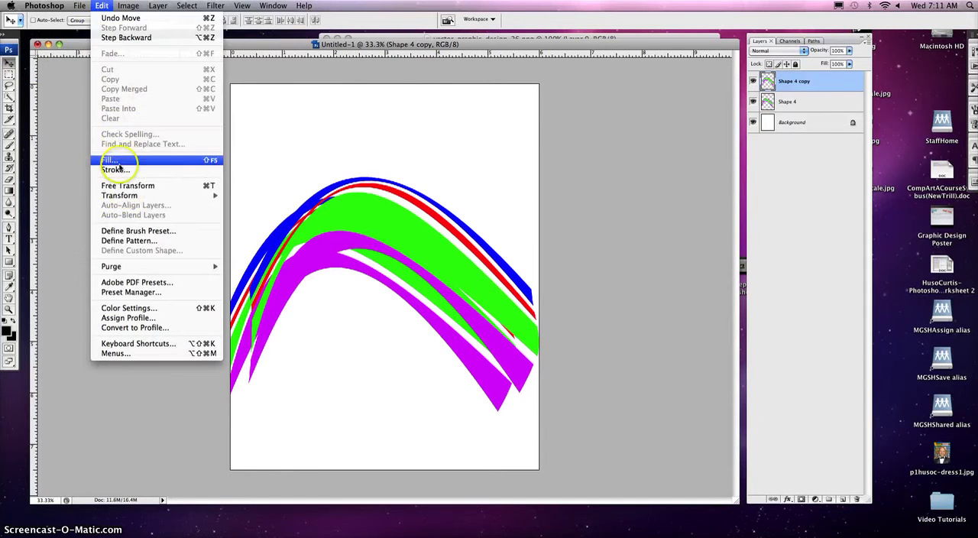
pyautogui.moveTo(130, 196)
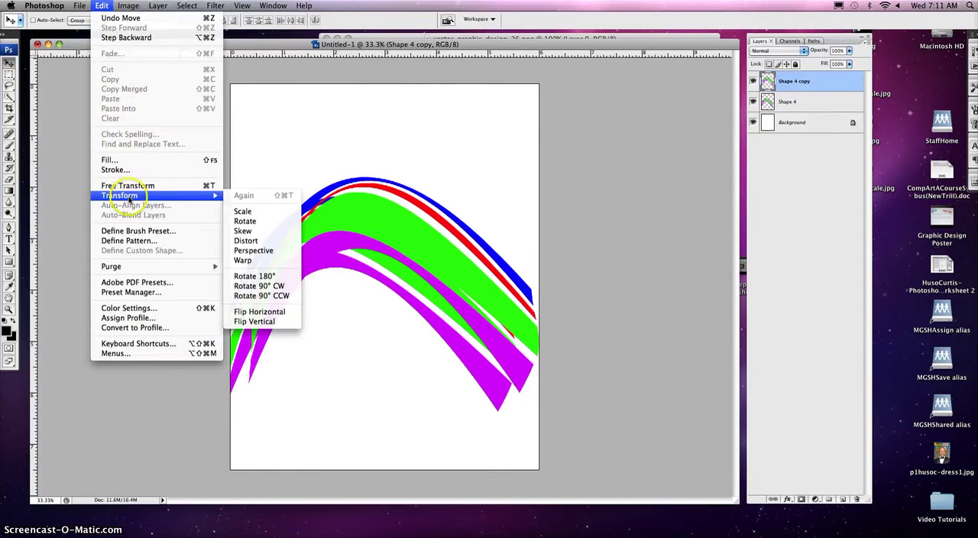
pyautogui.click(264, 322)
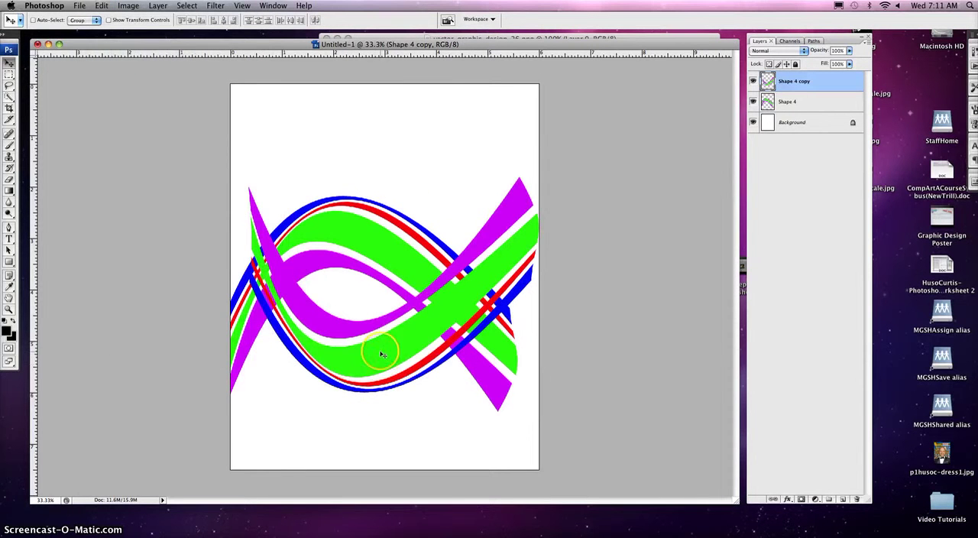
# - Scale the flipped copy proportionally to about 140.8% and position it so its stripes run off both side edges of the page
pyautogui.moveTo(380, 353)
pyautogui.mouseDown()
pyautogui.moveTo(381, 318)
pyautogui.moveTo(385, 363)
pyautogui.mouseUp()
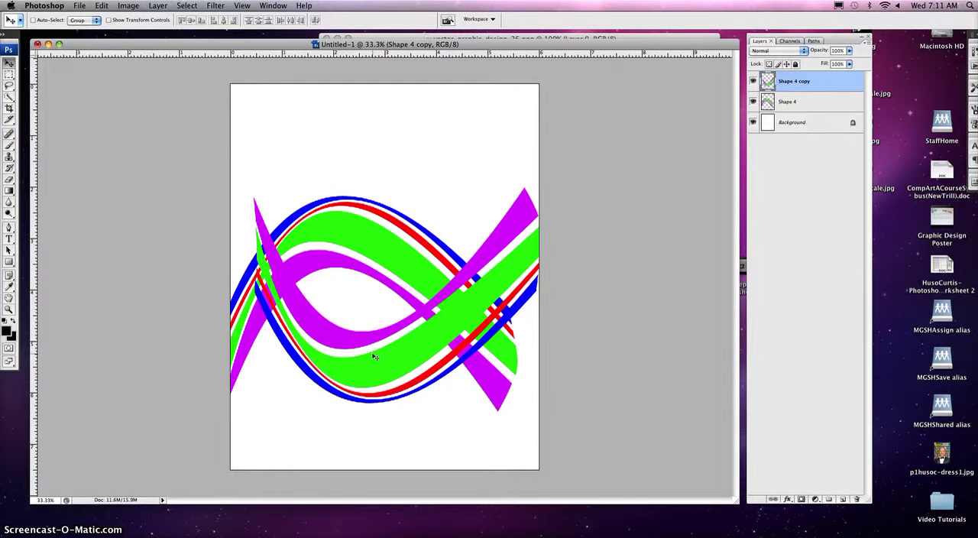
pyautogui.hotkey('ctrl', 't')
pyautogui.click(255, 188)
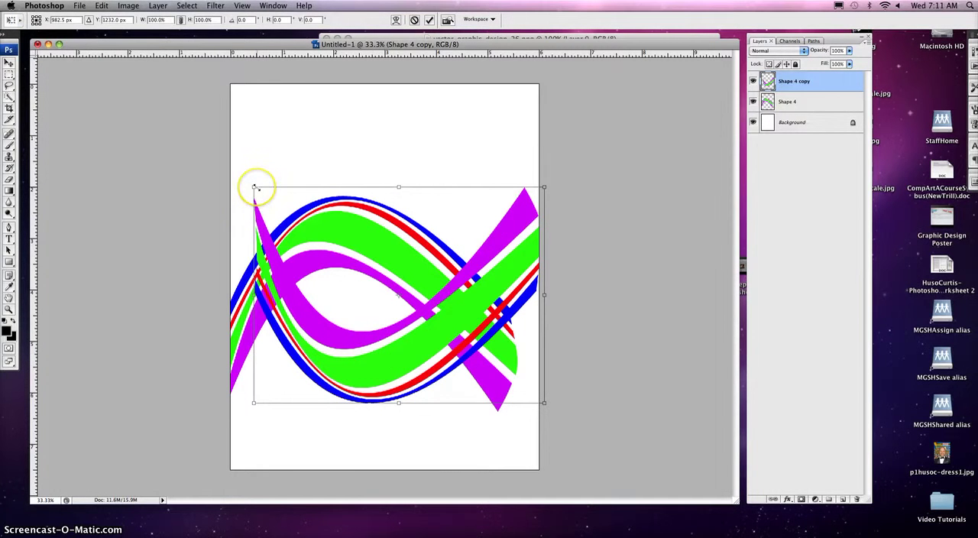
pyautogui.moveTo(254, 187); pyautogui.dragTo(122, 117)
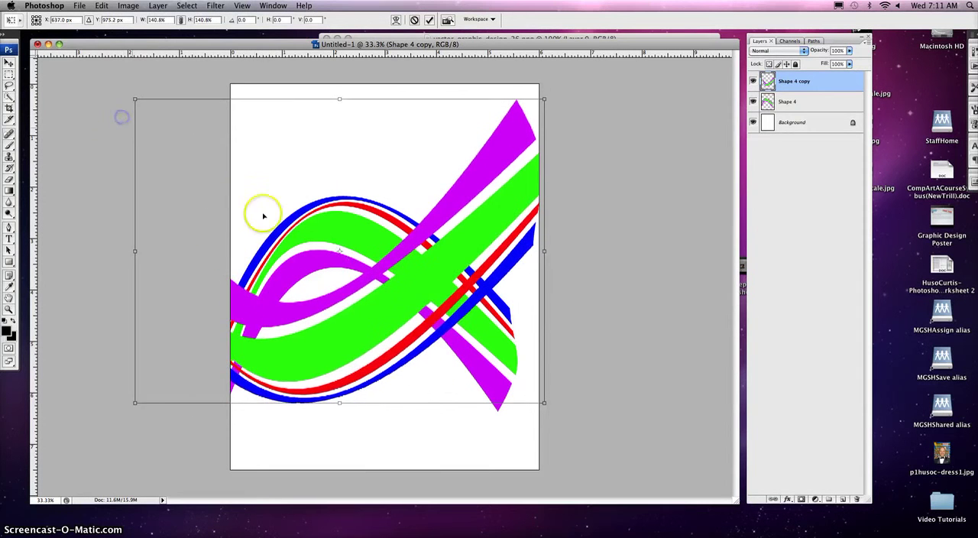
pyautogui.moveTo(396, 302); pyautogui.dragTo(427, 324)
pyautogui.press('Return')
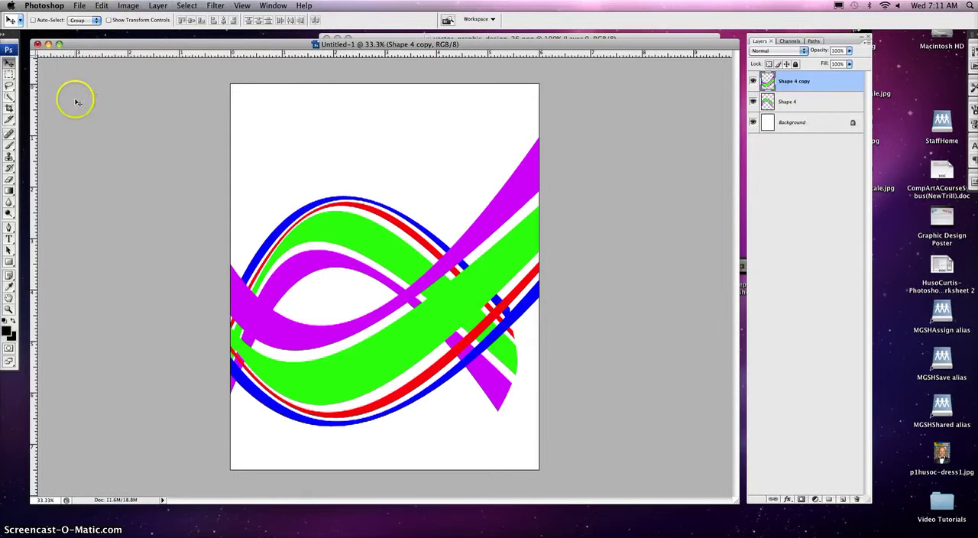
# - Switch to the Custom Shape tool and append the Symbols set to the available shapes
pyautogui.moveTo(9, 261); pyautogui.dragTo(48, 310)
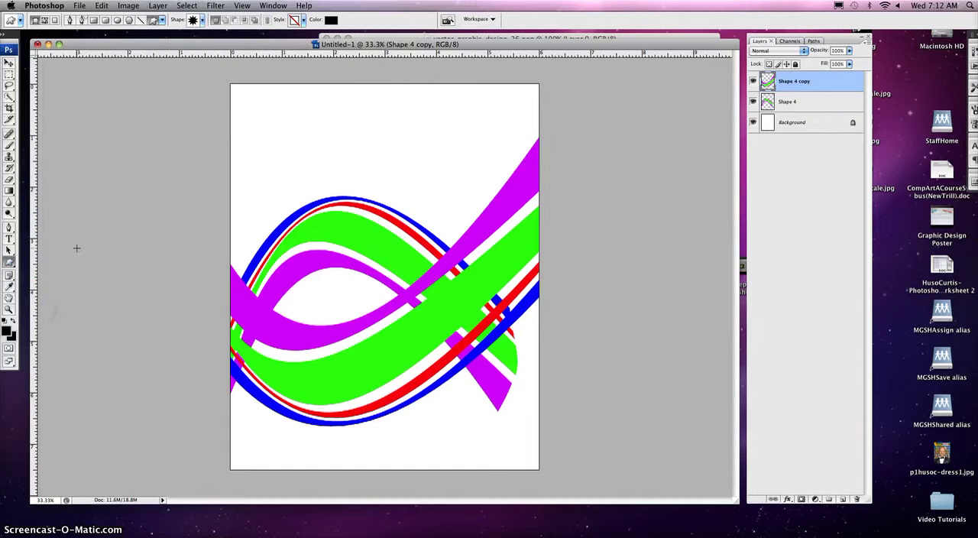
pyautogui.click(203, 22)
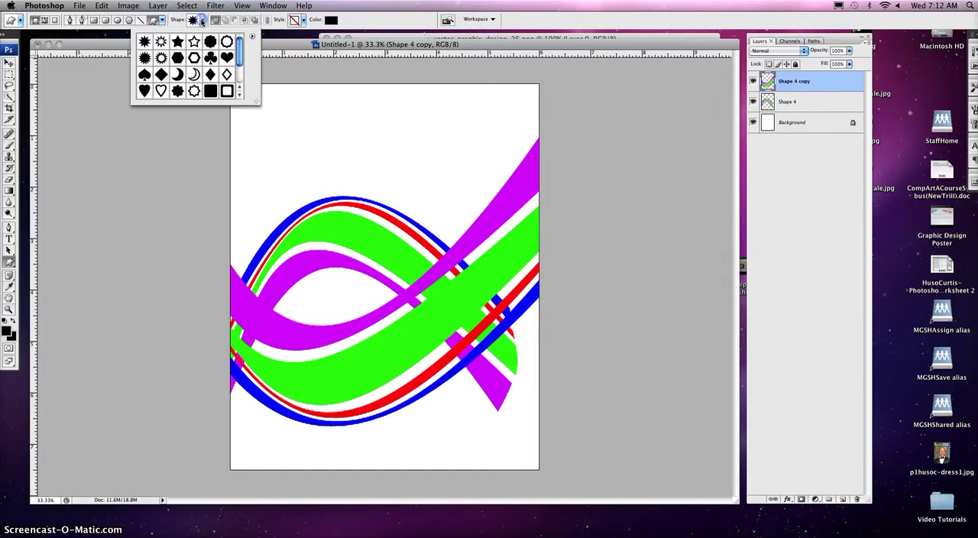
pyautogui.click(252, 37)
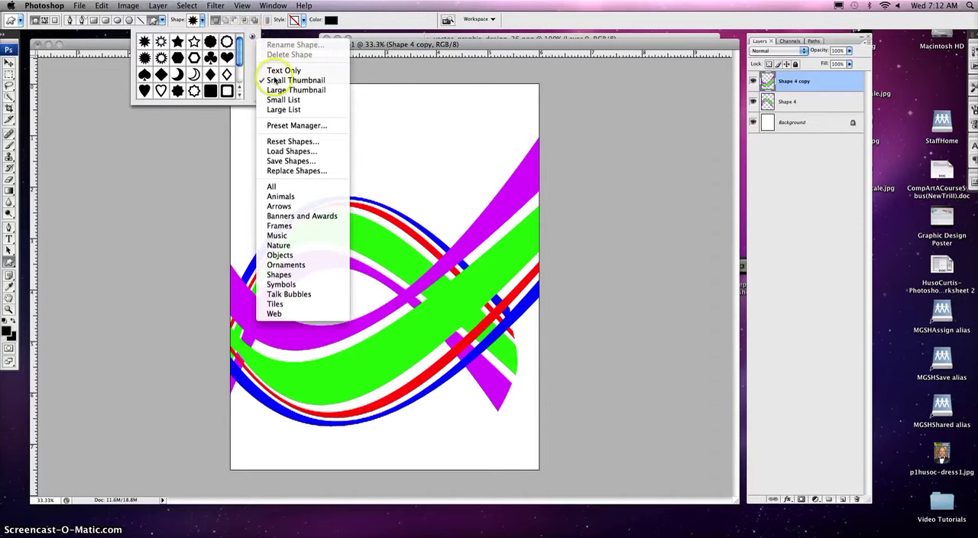
pyautogui.click(281, 285)
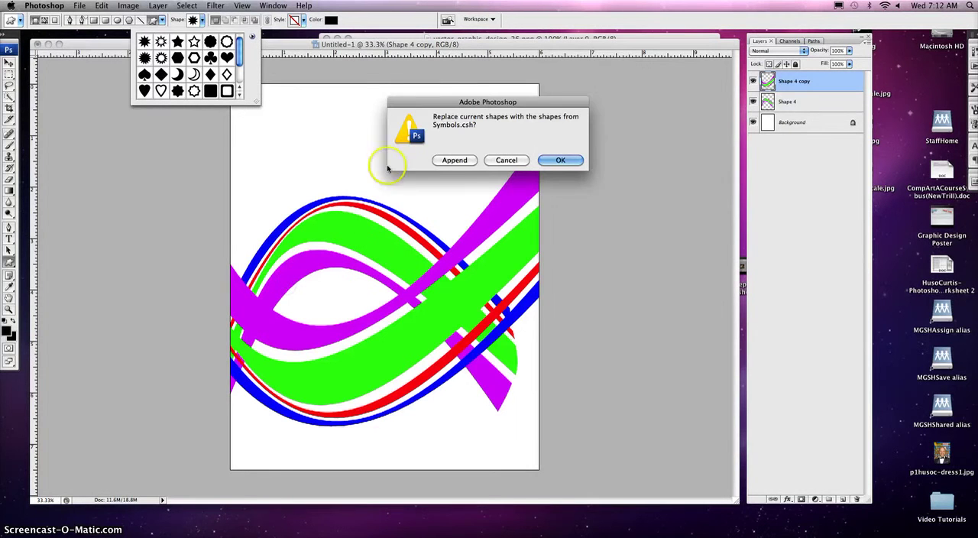
pyautogui.click(457, 163)
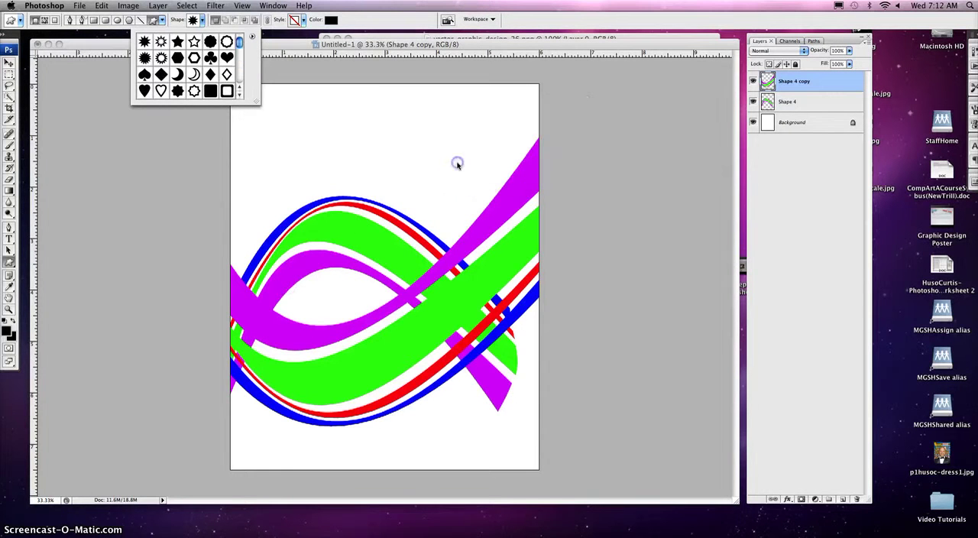
# - Choose the yin-yang symbol as the custom shape to draw
pyautogui.click(240, 94)
pyautogui.click(240, 93)
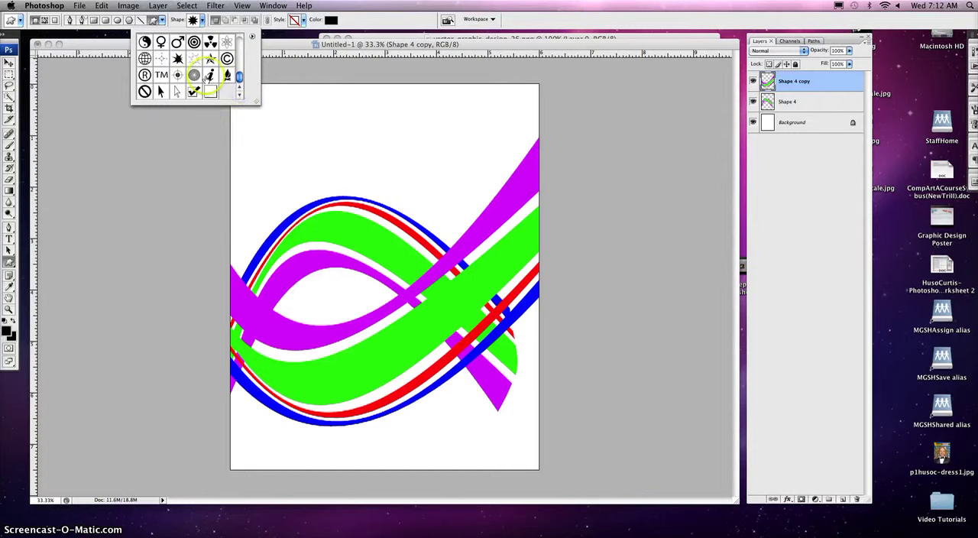
pyautogui.click(241, 87)
pyautogui.click(241, 88)
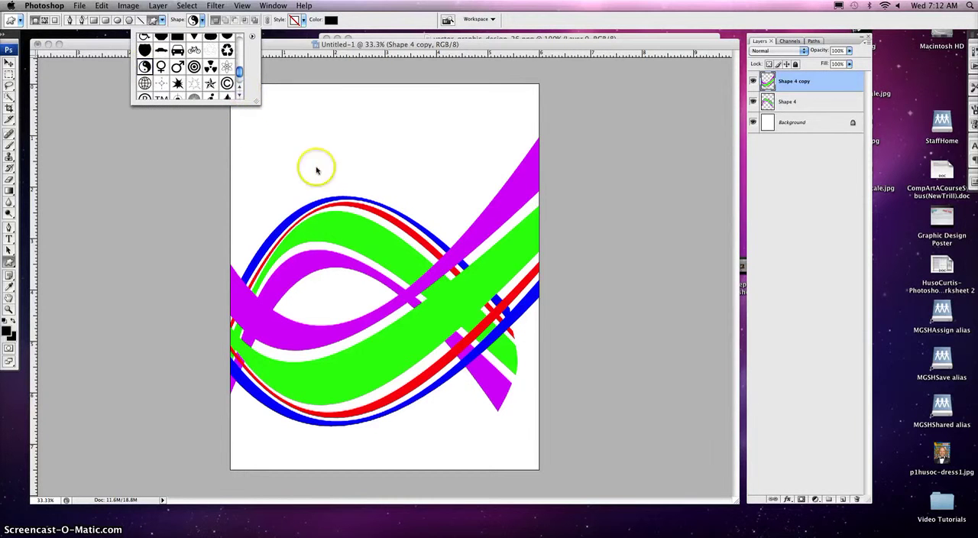
pyautogui.click(298, 151)
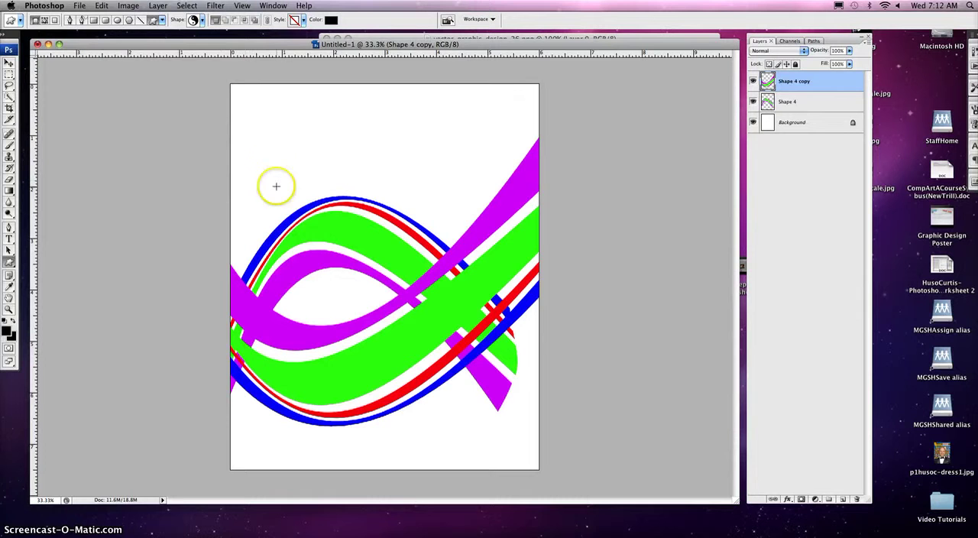
# - Draw two black yin-yang shapes about 1.8 inches wide, on the arch's peak and the right stripe crossing, and delete the first one's layer
pyautogui.moveTo(279, 173); pyautogui.dragTo(371, 270)
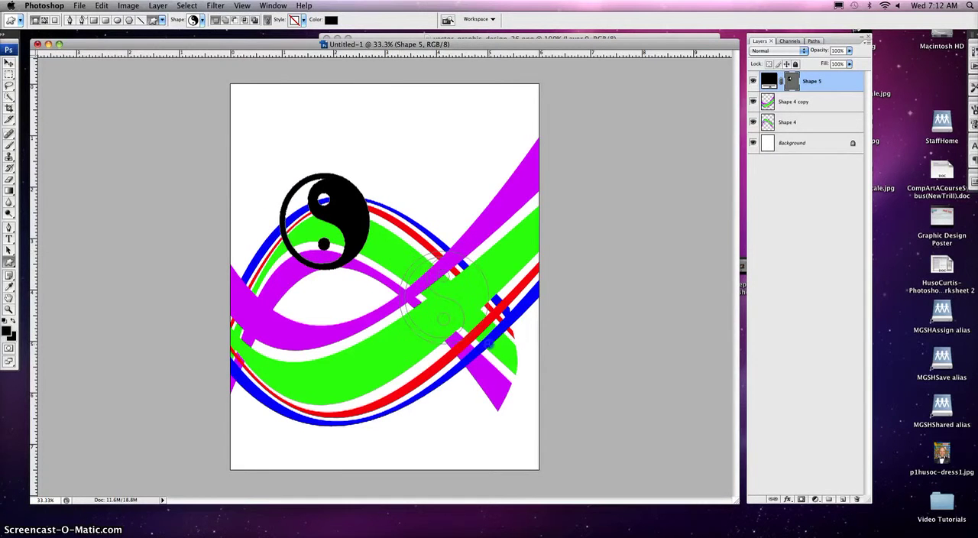
pyautogui.moveTo(489, 346); pyautogui.dragTo(491, 346)
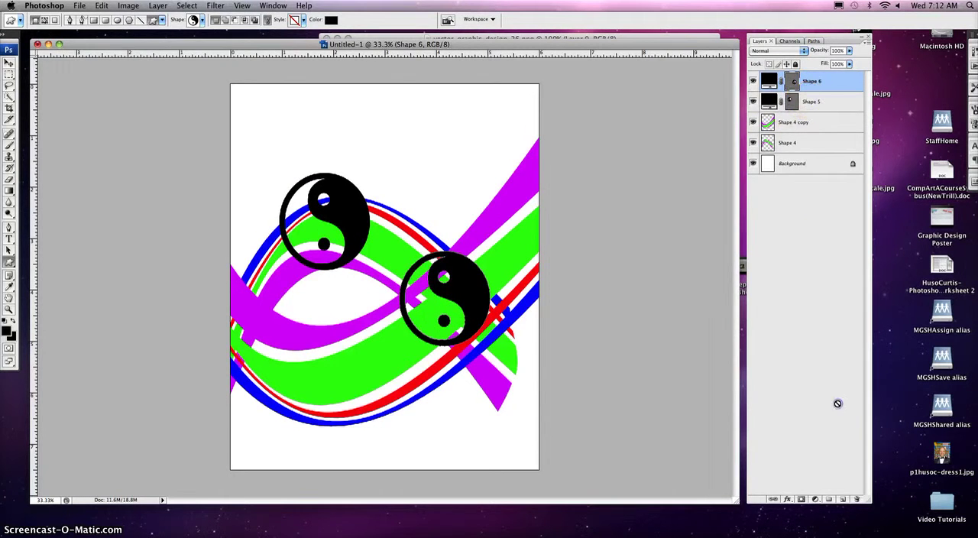
pyautogui.moveTo(854, 499); pyautogui.dragTo(855, 499)
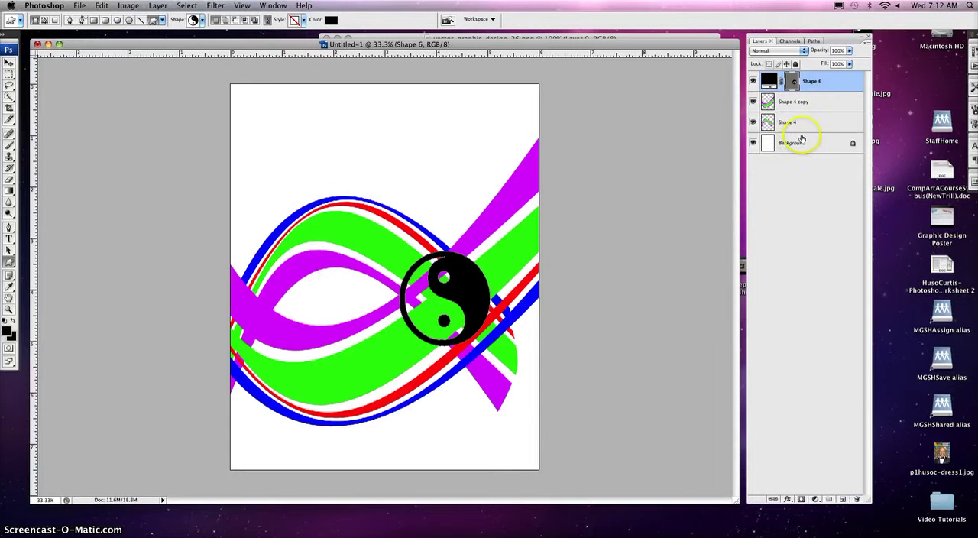
# - Load the Shape 6 yin-yang outline as a selection, delete that area from the Shape 4 copy layer, and hide Shape 6
pyautogui.click(799, 84)
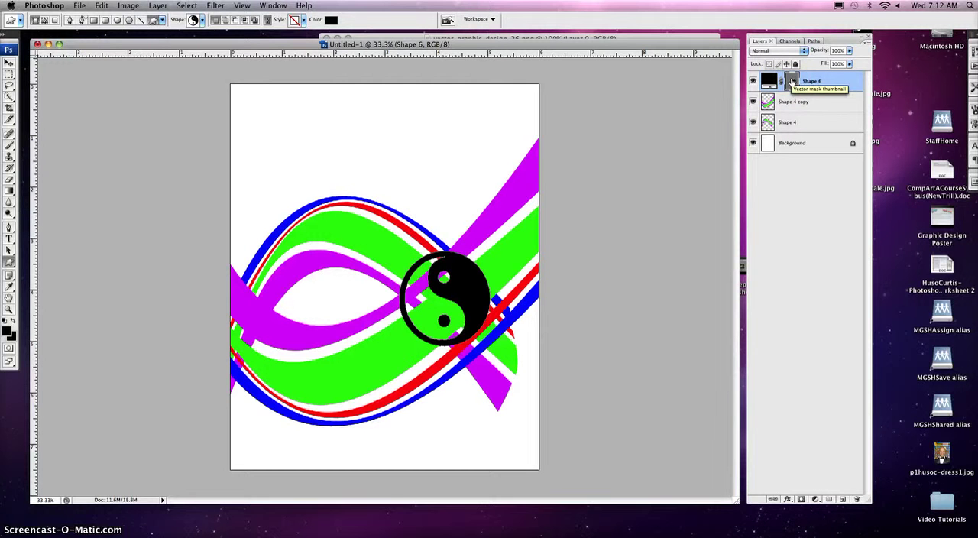
pyautogui.keyDown('super'); pyautogui.click(792, 81); pyautogui.keyUp('super')
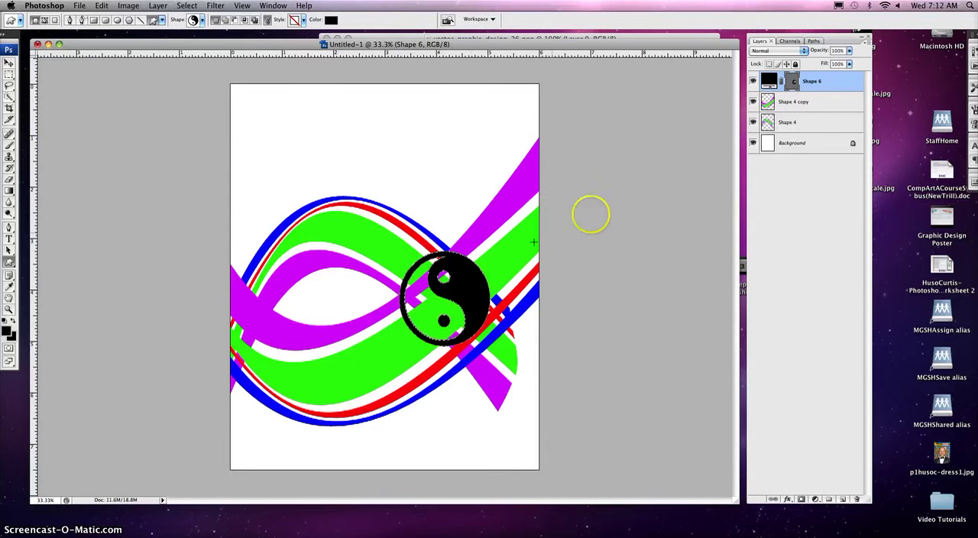
pyautogui.click(789, 105)
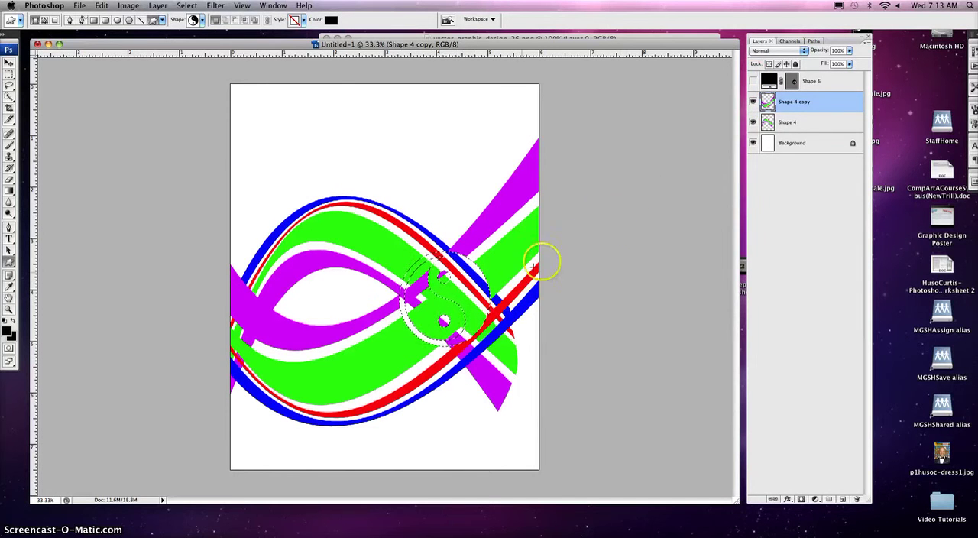
# - Delete the selected yin-yang area from the Shape 4 layer as well, and deselect it using the Marquee tool
pyautogui.click(787, 122)
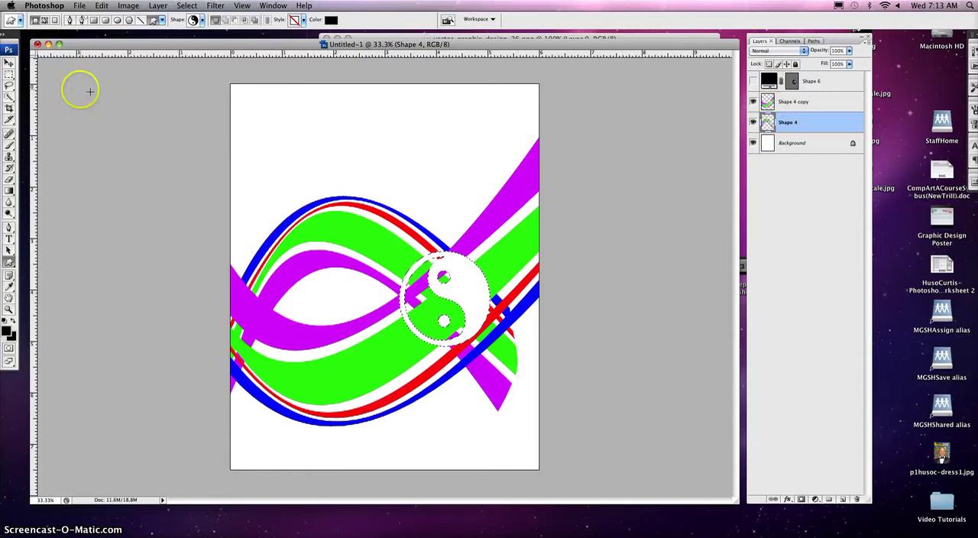
pyautogui.click(9, 75)
pyautogui.click(63, 114)
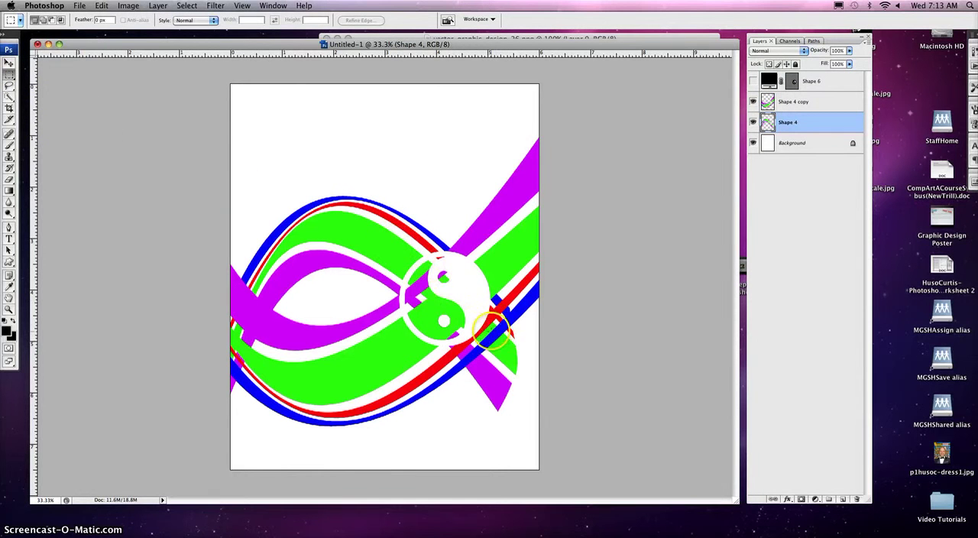
# - Link the Shape 4 and Shape 4 copy layers and move the stripes together slightly right and up
pyautogui.keyDown('shift'); pyautogui.click(796, 105); pyautogui.keyUp('shift')
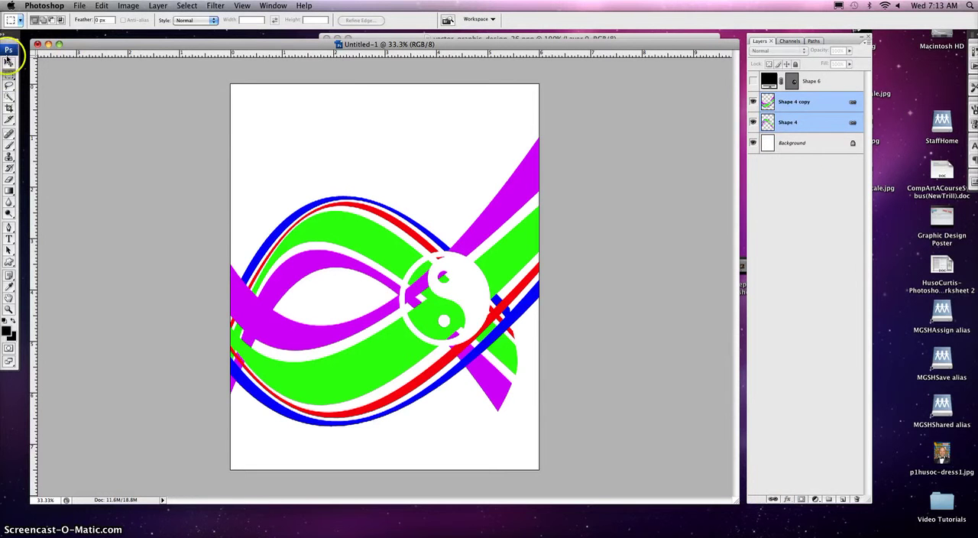
pyautogui.click(8, 60)
pyautogui.moveTo(363, 214); pyautogui.dragTo(375, 250)
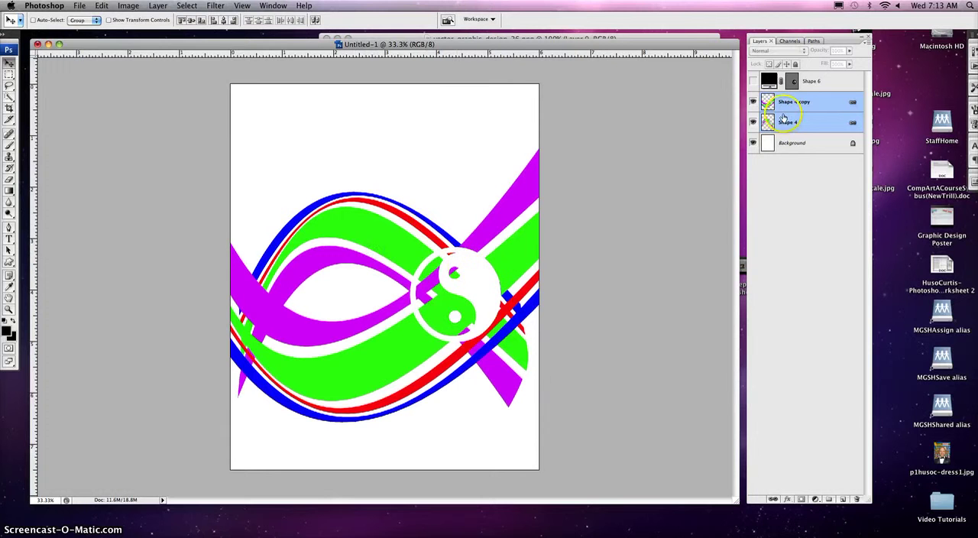
# - Unlink the two stripe layers and try to move Shape 4 on its own
pyautogui.click(773, 499)
pyautogui.click(801, 124)
pyautogui.moveTo(471, 285); pyautogui.dragTo(445, 207)
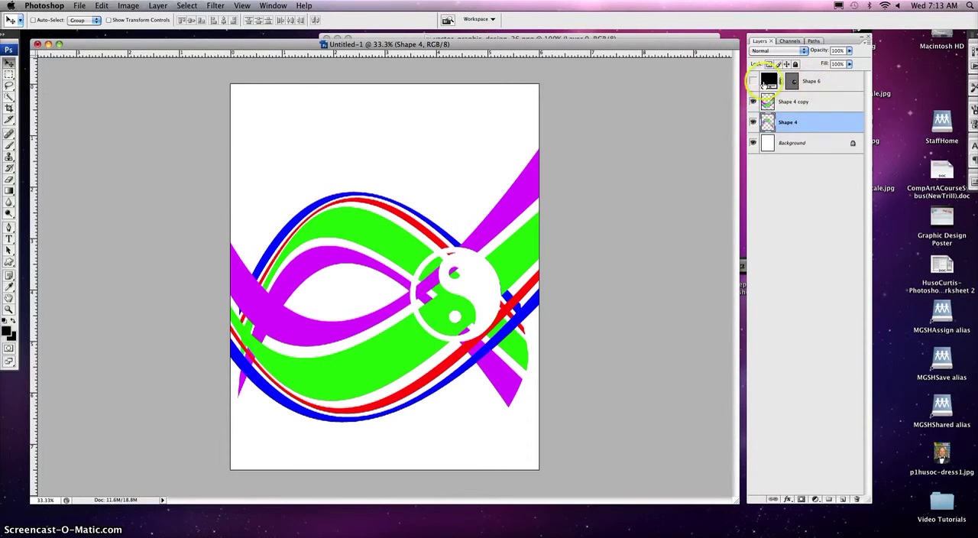
# - Show the Shape 6 yin-yang and move it to the lower left of the cutout
pyautogui.click(753, 81)
pyautogui.moveTo(459, 297); pyautogui.dragTo(397, 322)
pyautogui.click(812, 81)
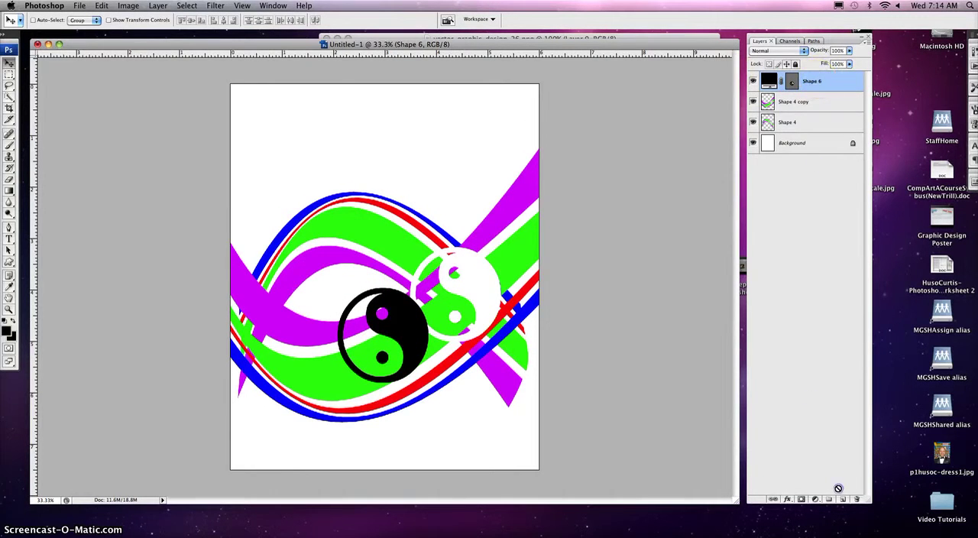
# - Duplicate the Shape 6 yin-yang layer five times
pyautogui.moveTo(812, 81); pyautogui.dragTo(847, 216)
pyautogui.click(826, 82)
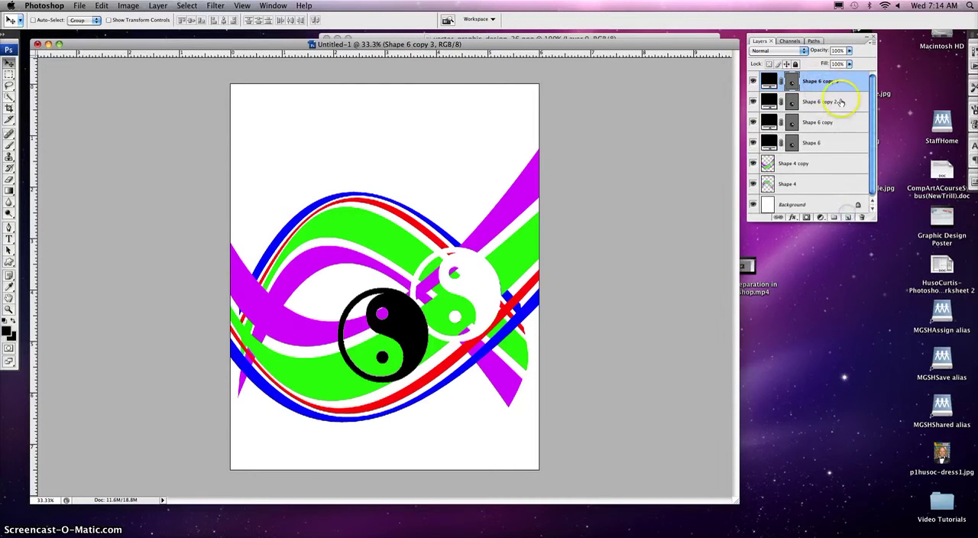
pyautogui.moveTo(856, 87); pyautogui.dragTo(848, 216)
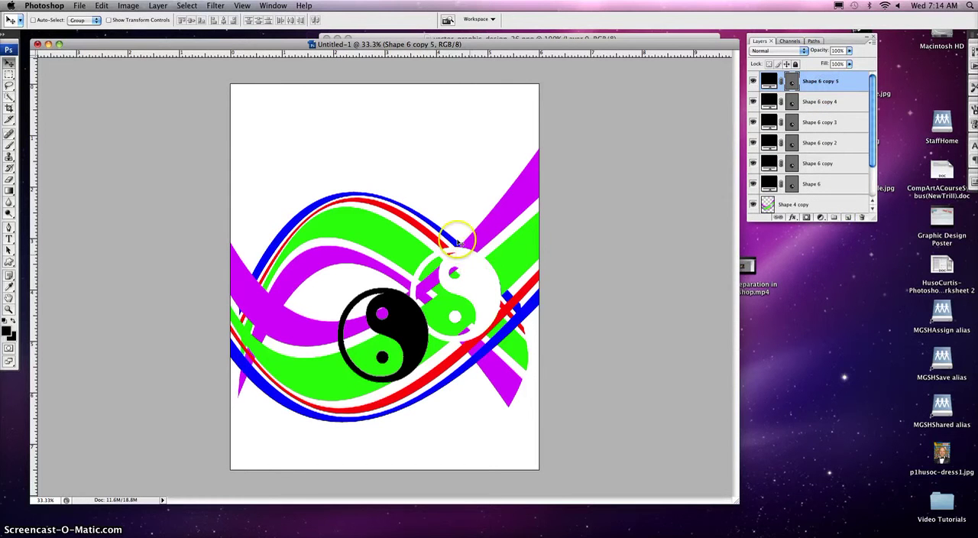
# - Spread out three yin-yang copies: copy 5 inside the arch, copy 4 on its upper-right slope, copy 3 at its upper left
pyautogui.moveTo(399, 336); pyautogui.dragTo(366, 262)
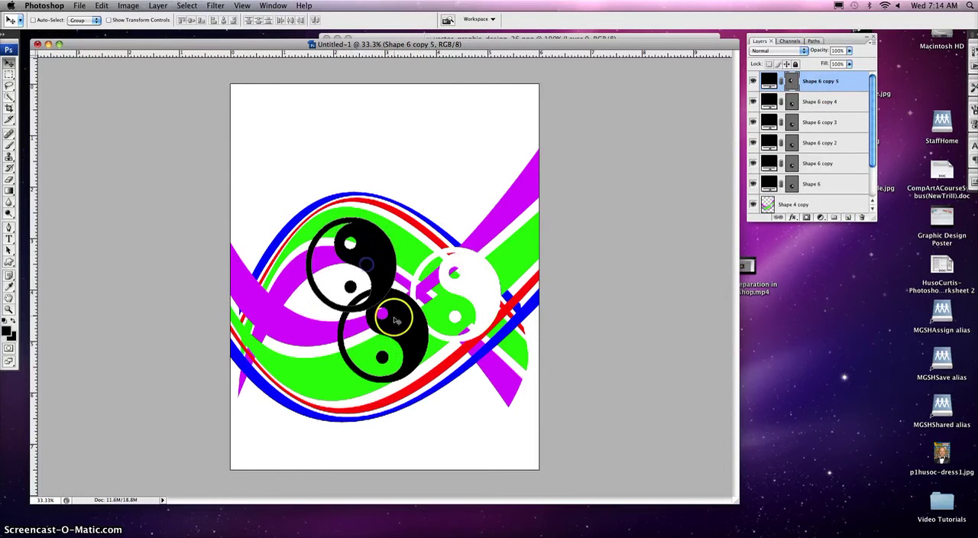
pyautogui.click(397, 323)
pyautogui.moveTo(397, 323); pyautogui.dragTo(429, 205)
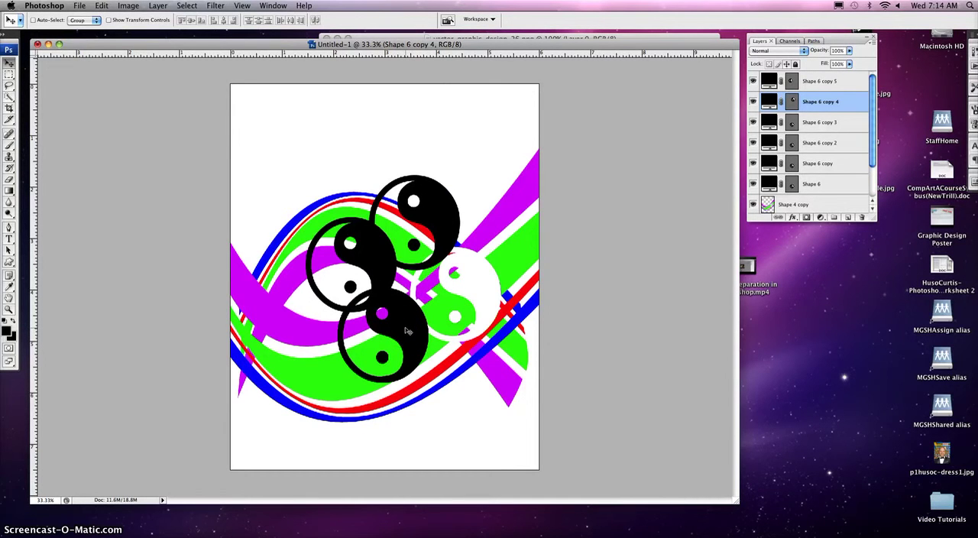
pyautogui.click(407, 330)
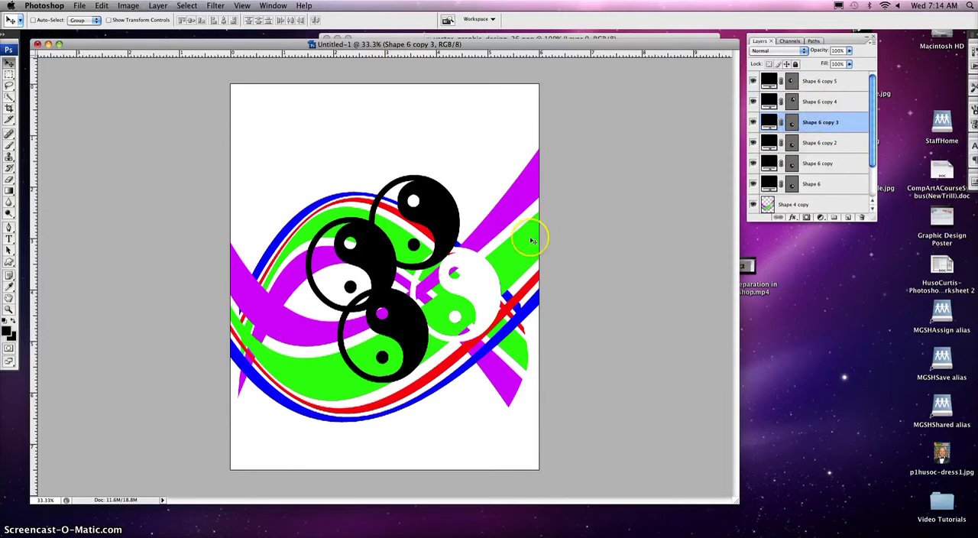
pyautogui.moveTo(405, 325); pyautogui.dragTo(329, 170)
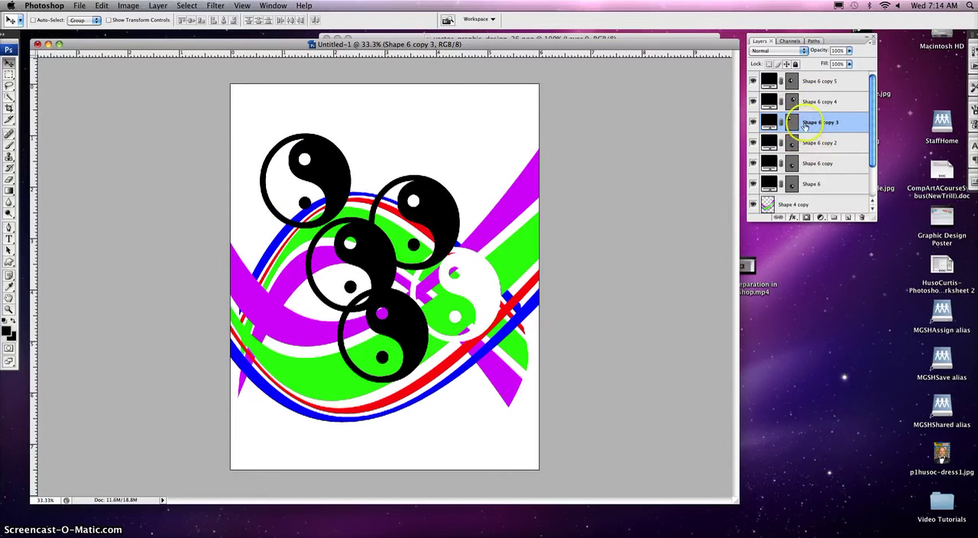
# - Scale Shape 6 copy 2 to 47.6%, rotate it 72.2°, and place it above the purple stripe near the page's upper right
pyautogui.click(405, 325)
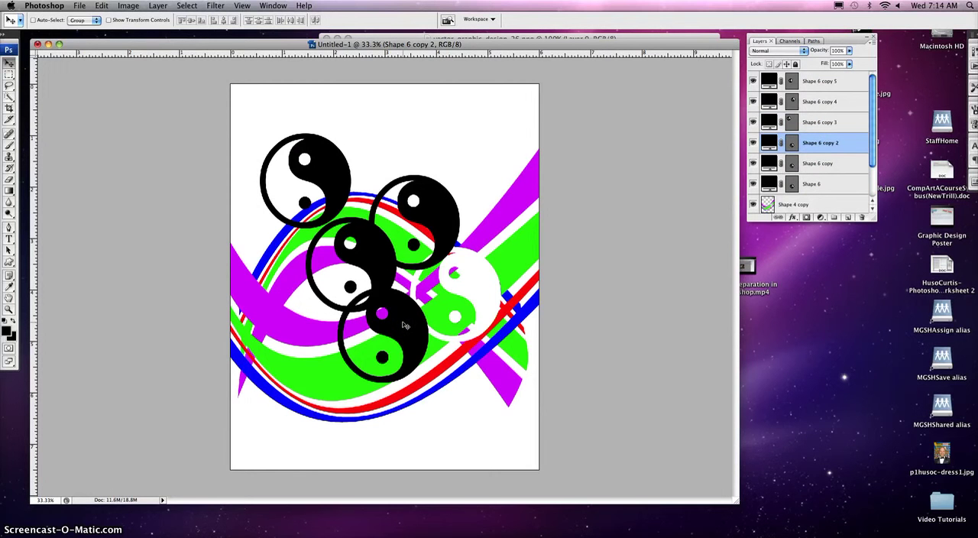
pyautogui.click(311, 377)
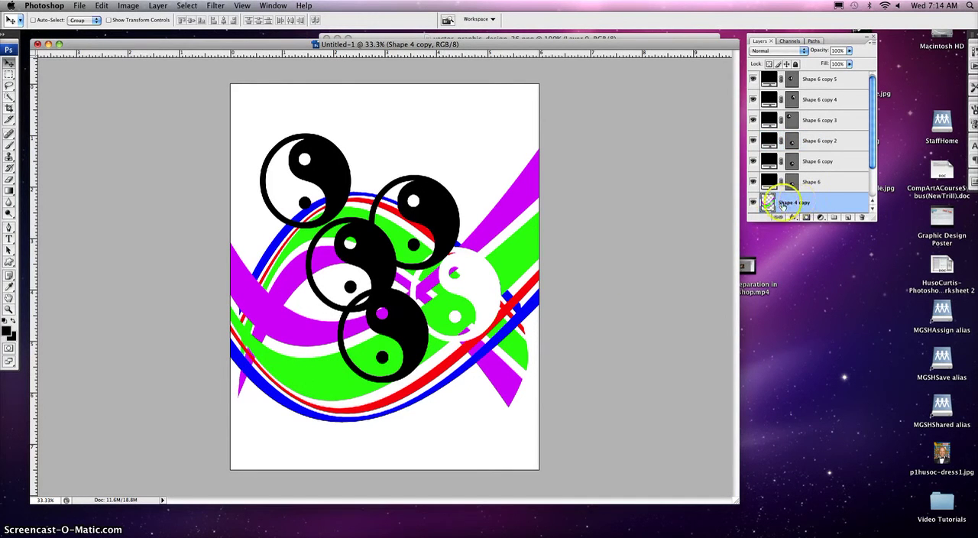
pyautogui.moveTo(401, 332); pyautogui.dragTo(516, 153)
pyautogui.press('super+t')
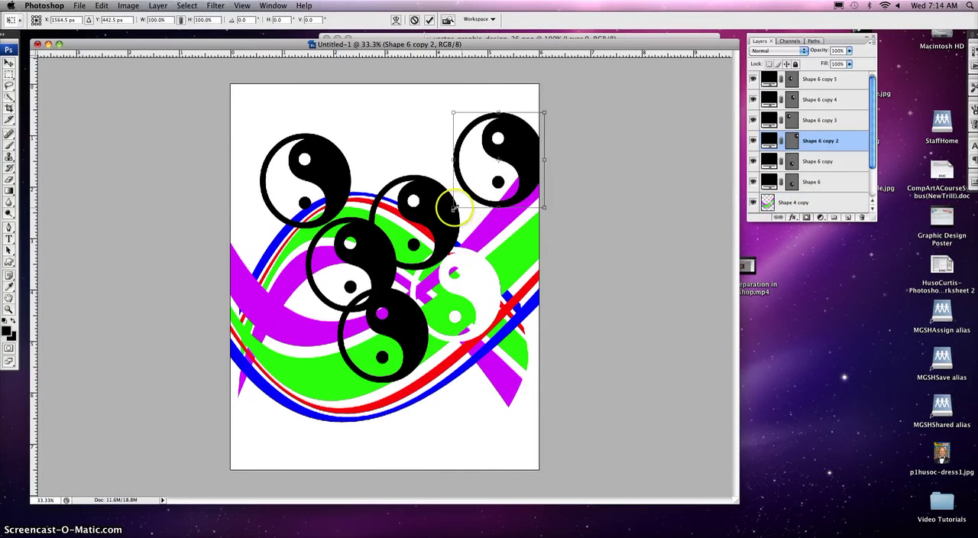
pyautogui.moveTo(454, 206); pyautogui.dragTo(501, 156)
pyautogui.click(552, 106)
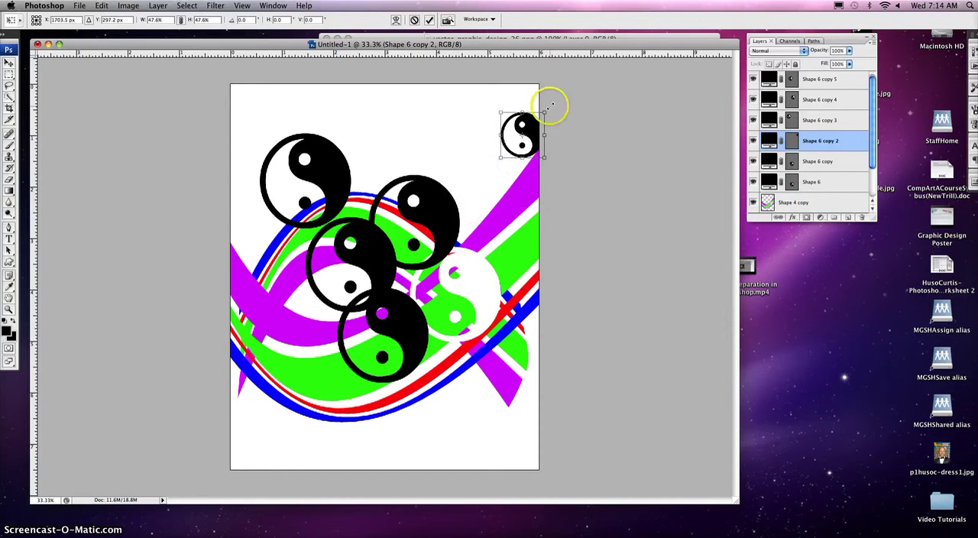
pyautogui.moveTo(553, 107); pyautogui.dragTo(488, 211)
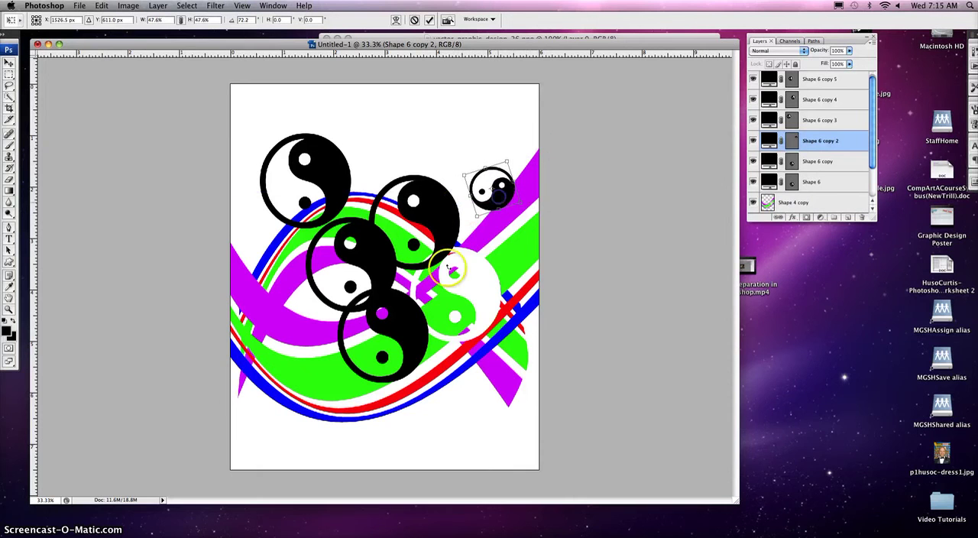
pyautogui.click(395, 324)
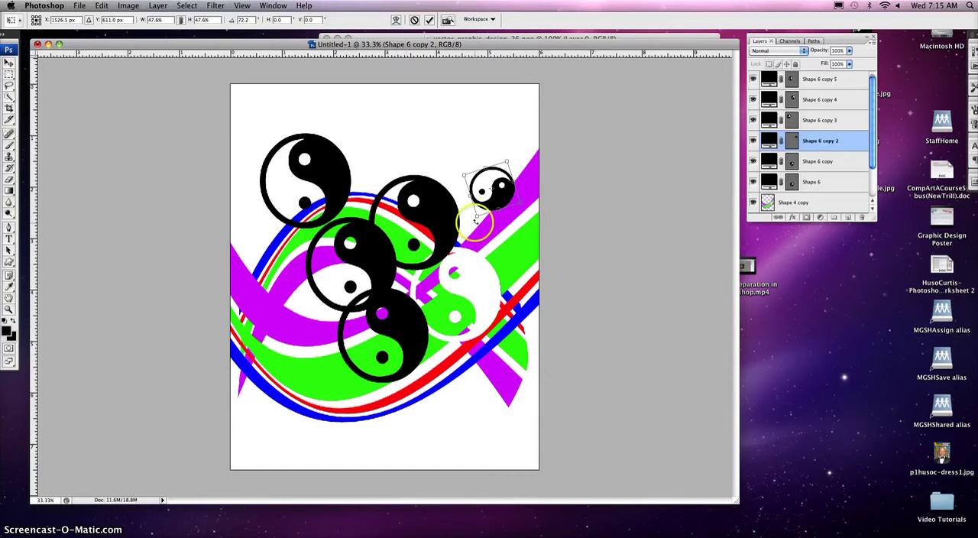
pyautogui.doubleClick(490, 195)
# - Scale Shape 6 copy to 72.4%, rotate it 36.9°, and place it just left of the small upper-right yin-yang
pyautogui.keyDown('super'); pyautogui.click(410, 317); pyautogui.keyUp('super')
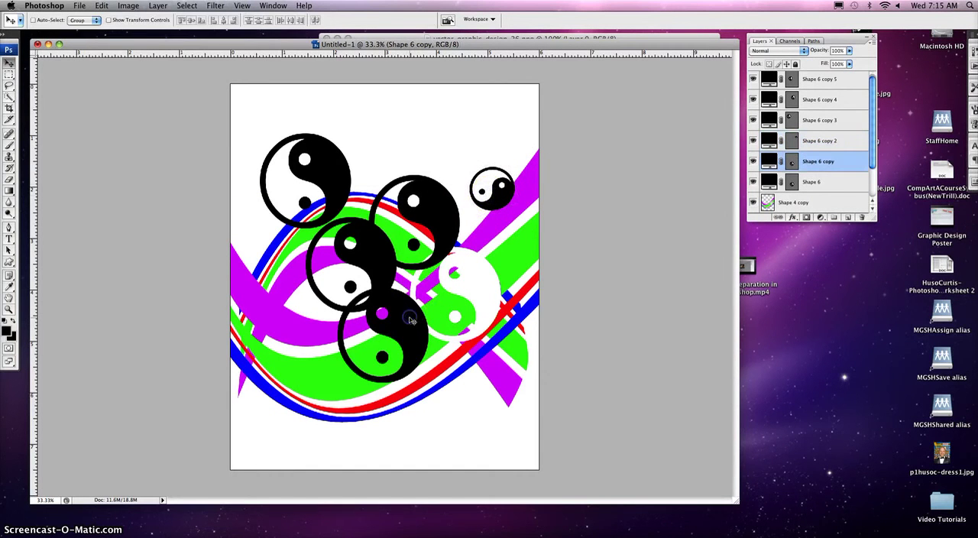
pyautogui.press('super+t')
pyautogui.click(430, 288)
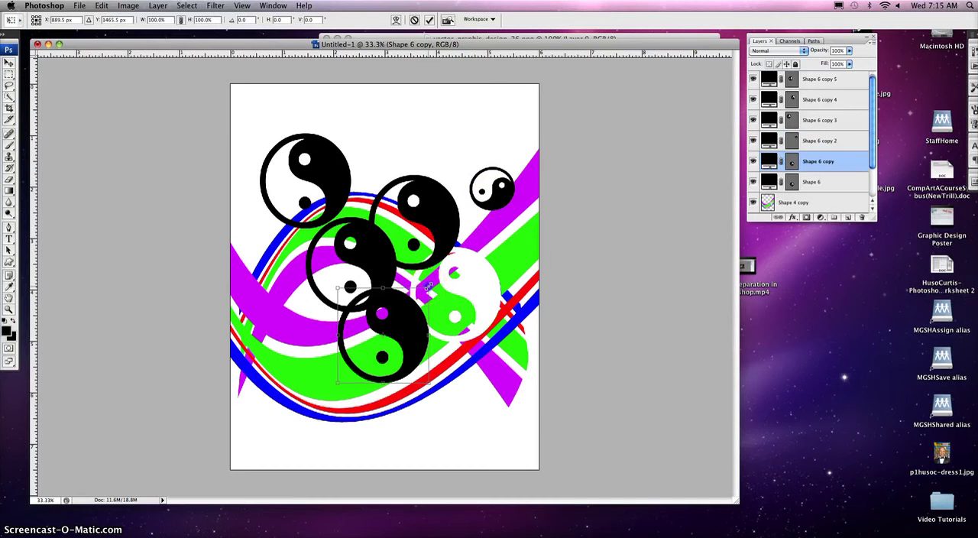
pyautogui.moveTo(430, 288); pyautogui.dragTo(463, 161)
pyautogui.click(408, 326)
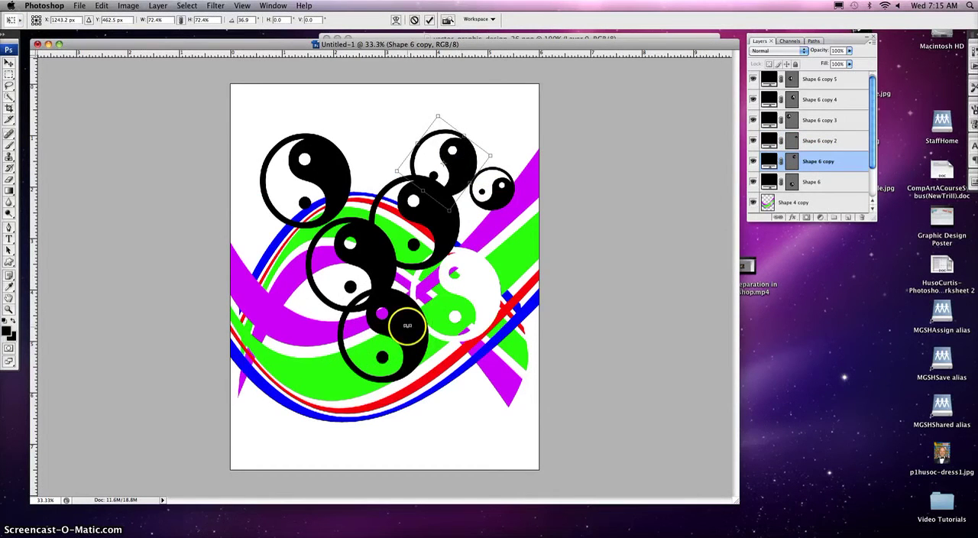
pyautogui.doubleClick(451, 182)
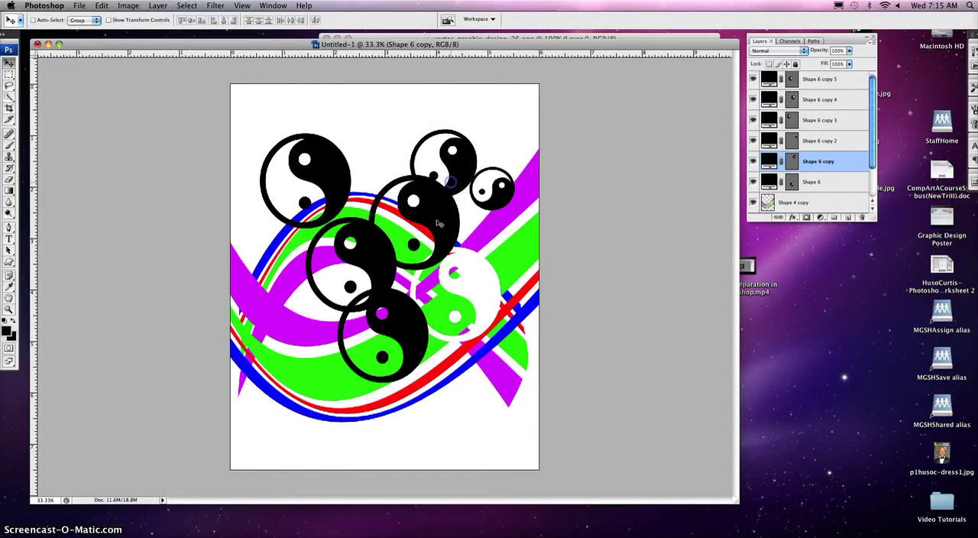
# - Shrink the original Shape 6 to about 0.6 inches wide, rotate it, and place it on the white cutout's upper-right edge
pyautogui.click(407, 329)
pyautogui.press('super+t')
pyautogui.click(430, 288)
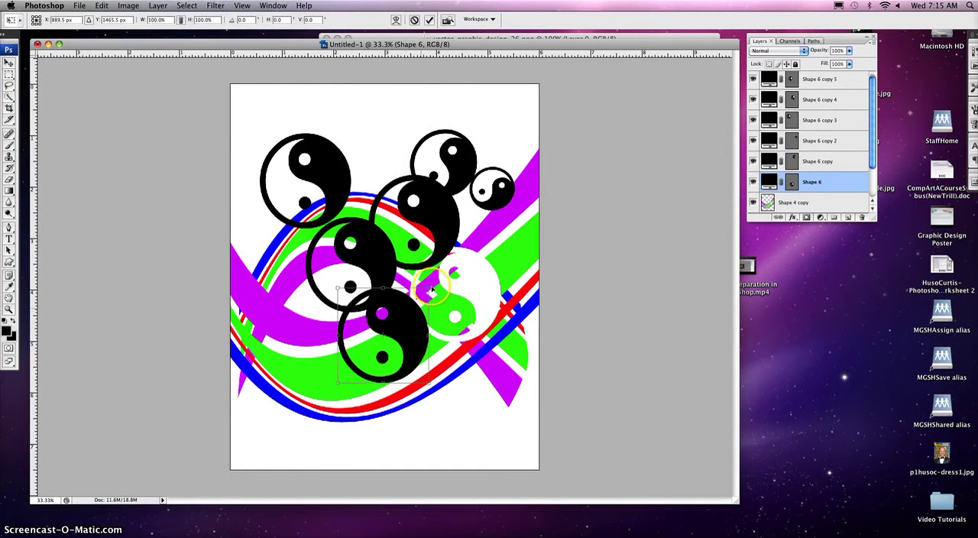
pyautogui.moveTo(430, 288); pyautogui.dragTo(475, 252)
pyautogui.doubleClick(356, 367)
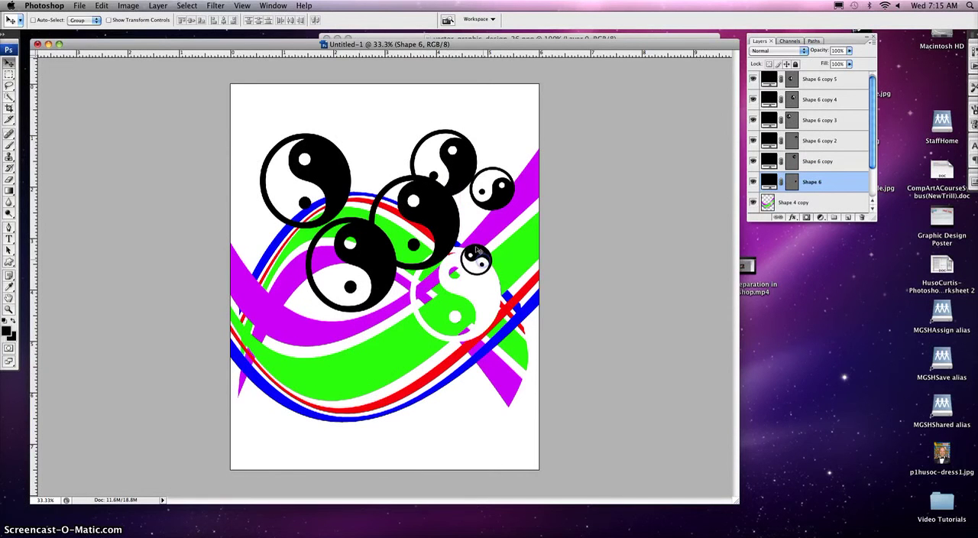
# - Enlarge Shape 6 copy 5 to about 2.4 inches wide and position it over the centre of the left loop
pyautogui.click(385, 280)
pyautogui.moveTo(382, 276); pyautogui.dragTo(356, 338)
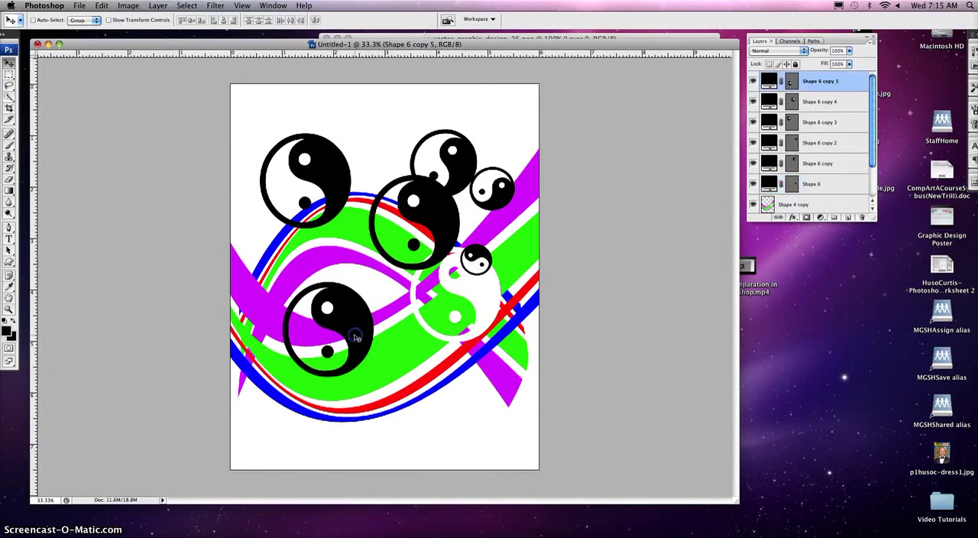
pyautogui.press('super+t')
pyautogui.click(374, 283)
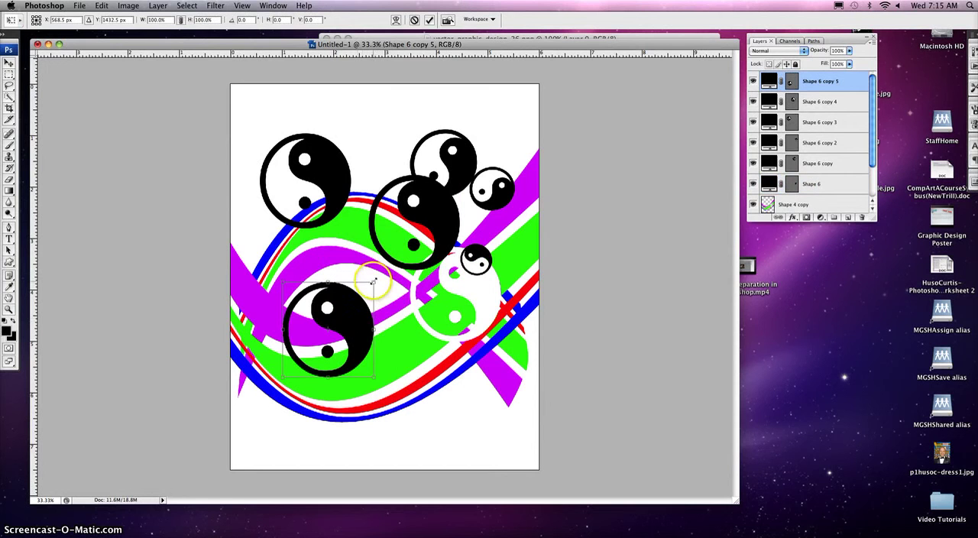
pyautogui.moveTo(375, 283); pyautogui.dragTo(406, 248)
pyautogui.doubleClick(387, 301)
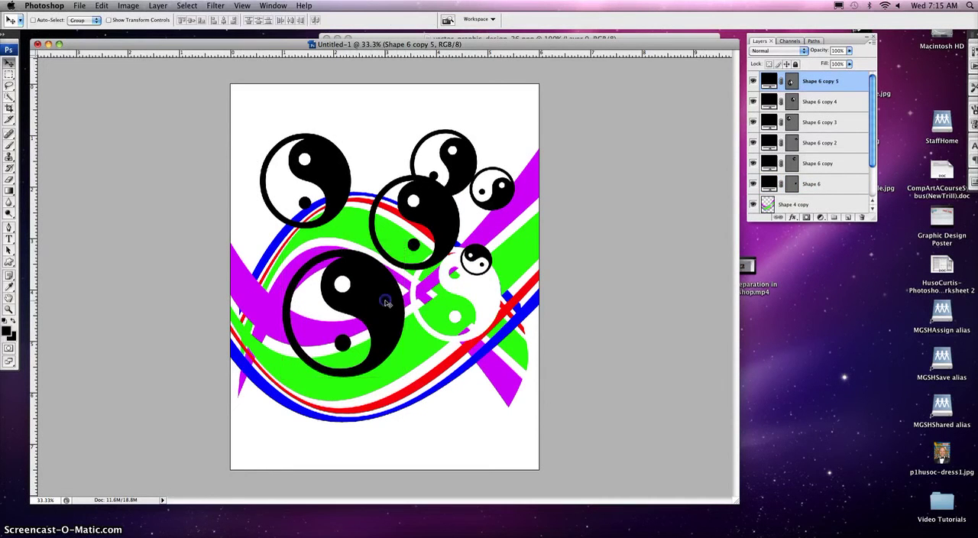
pyautogui.moveTo(382, 295); pyautogui.dragTo(375, 288)
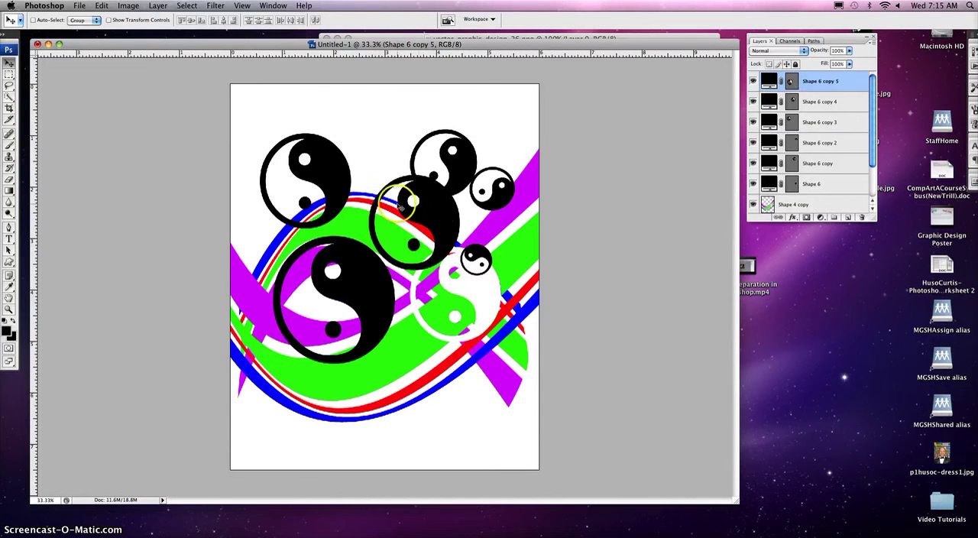
# - Scale Shape 6 copy 3 to 28.3%, rotate it, and move it to the lower-right edge of the largest yin-yang
pyautogui.keyDown('ctrl'); pyautogui.click(337, 179); pyautogui.keyUp('ctrl')
pyautogui.hotkey('ctrl', 't')
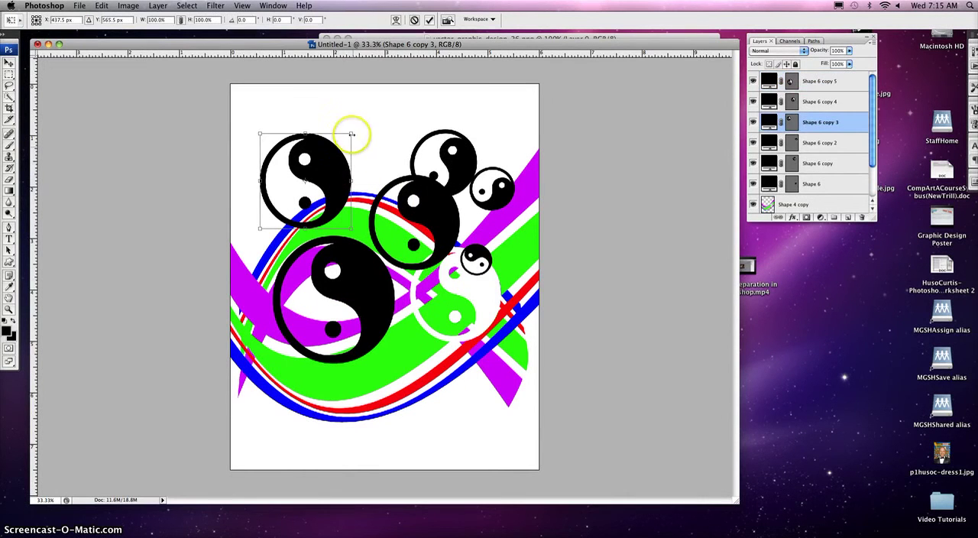
pyautogui.moveTo(350, 134); pyautogui.dragTo(291, 208)
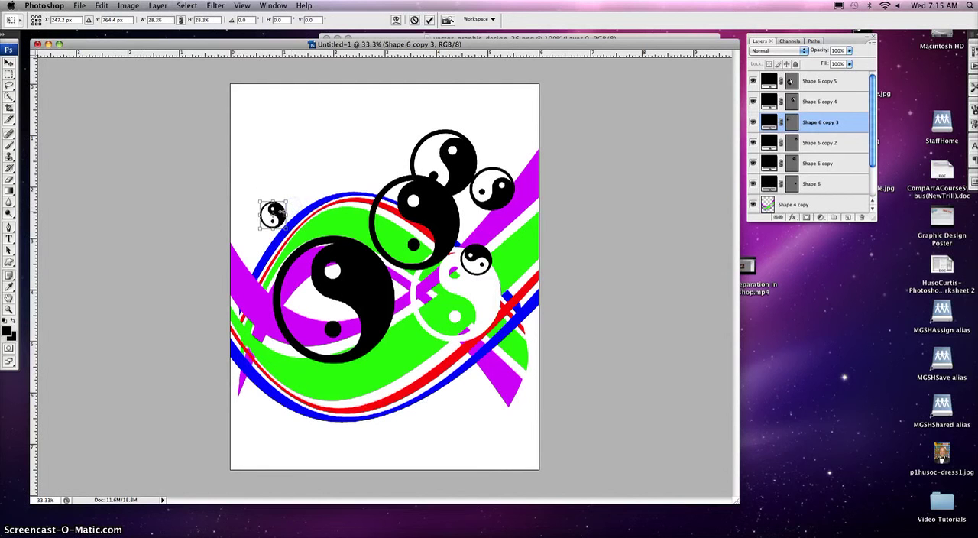
pyautogui.press('Return')
pyautogui.click(280, 217)
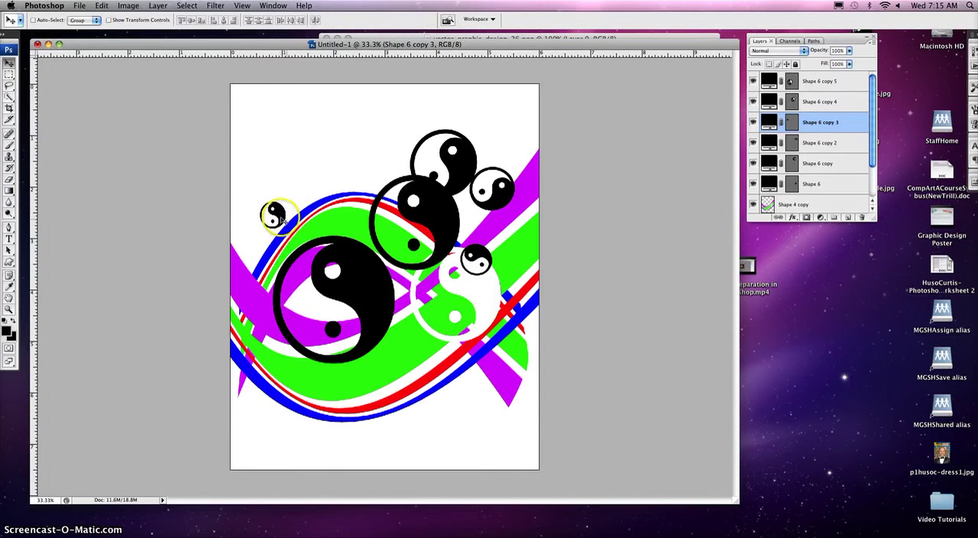
pyautogui.press('super+t')
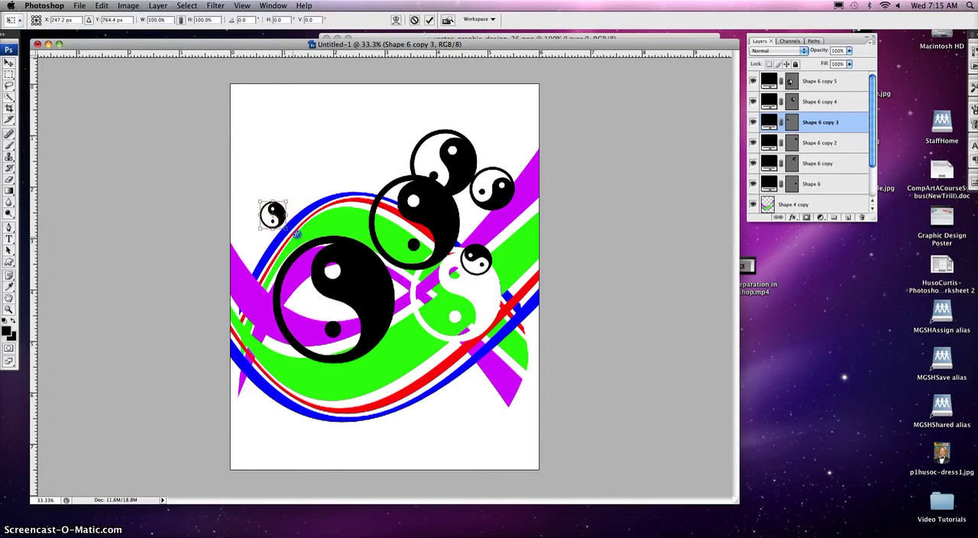
pyautogui.doubleClick(275, 213)
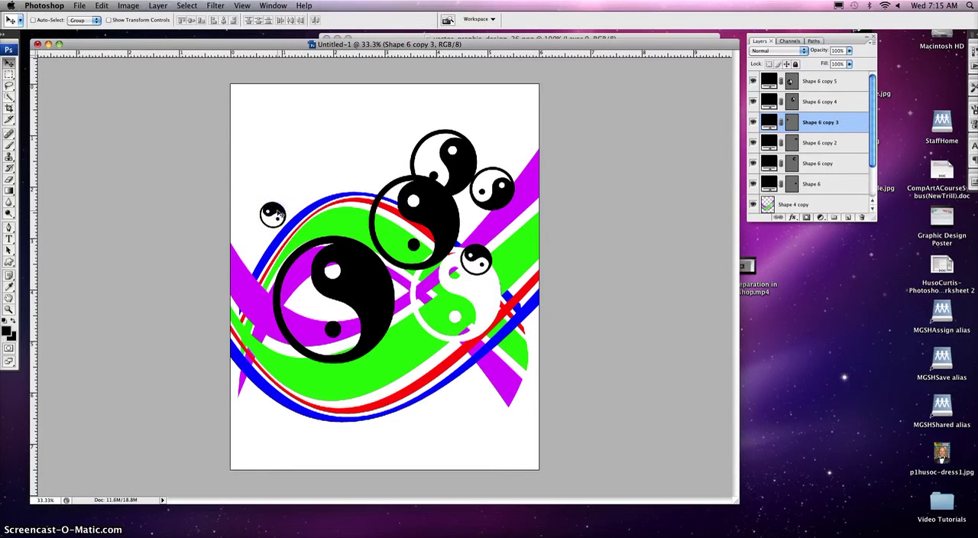
pyautogui.moveTo(280, 217); pyautogui.dragTo(392, 348)
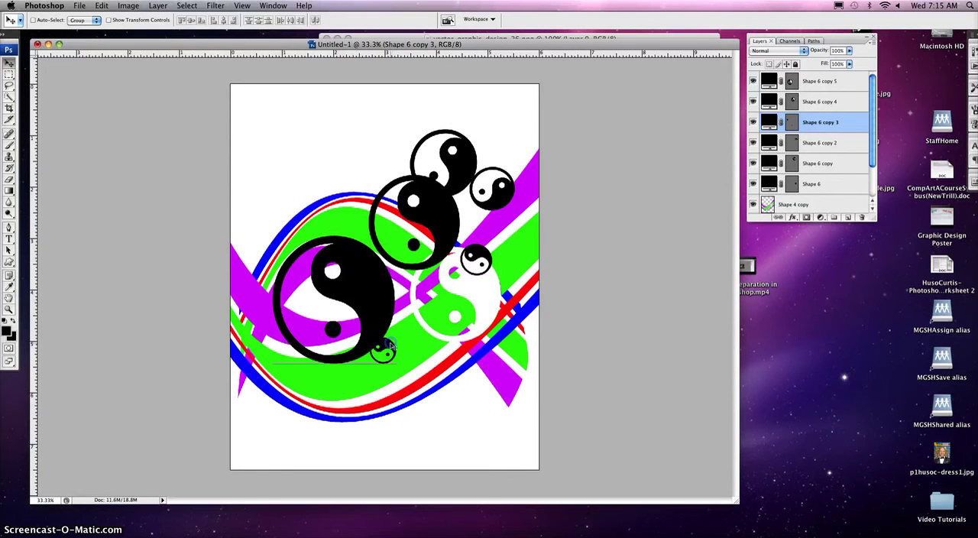
# - Move Shape 6 to the largest yin-yang's upper-left edge and Shape 6 copy 4 against its right side
pyautogui.click(477, 259)
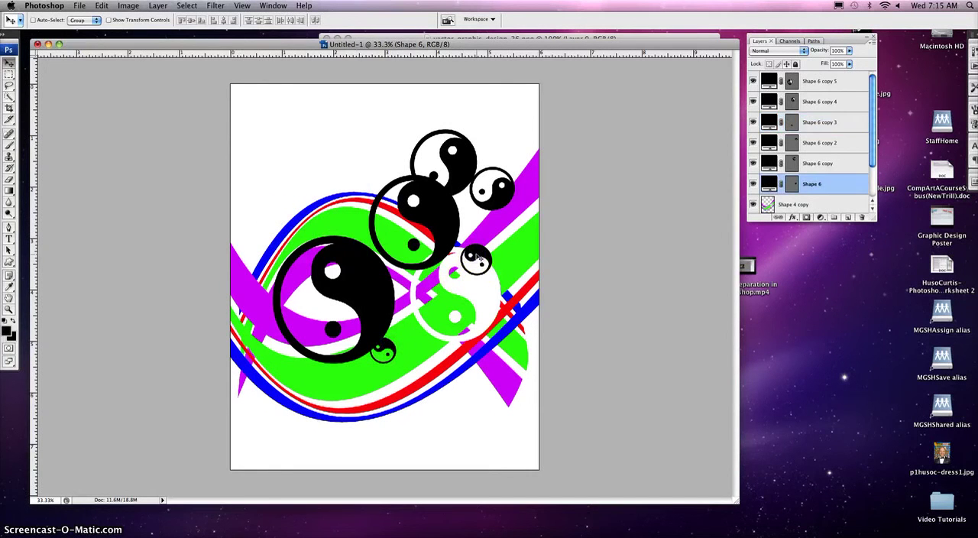
pyautogui.moveTo(476, 259); pyautogui.dragTo(267, 273)
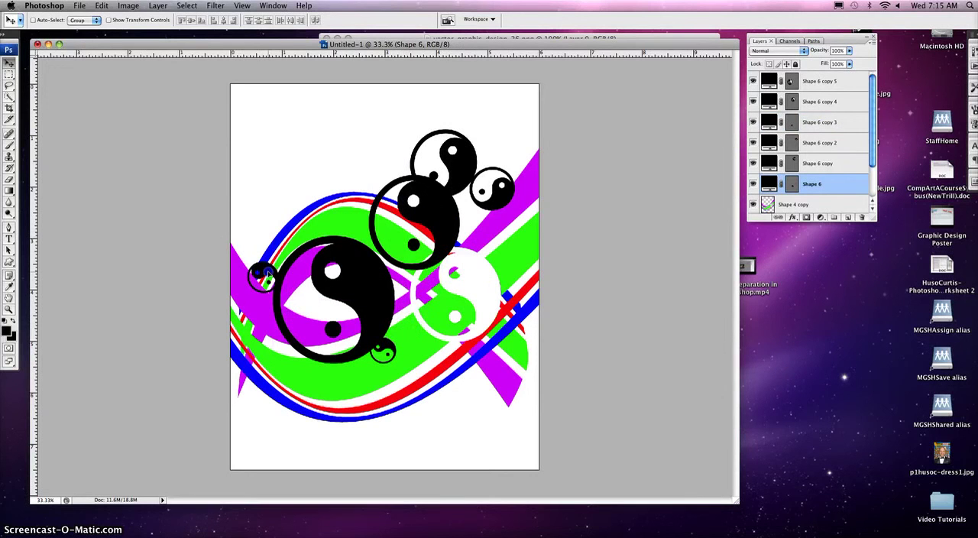
pyautogui.moveTo(428, 218); pyautogui.dragTo(441, 309)
# - Move Shape 6 copy 2 just above the white cutout and Shape 6 copy beside it, over the upper-right purple stripe
pyautogui.click(496, 197)
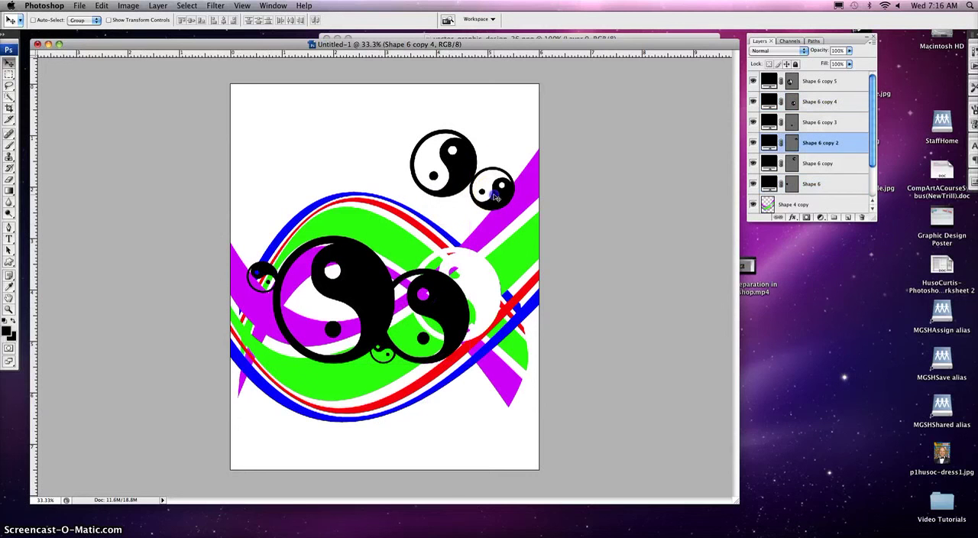
pyautogui.moveTo(497, 197); pyautogui.dragTo(462, 243)
pyautogui.click(454, 176)
pyautogui.moveTo(453, 176); pyautogui.dragTo(514, 219)
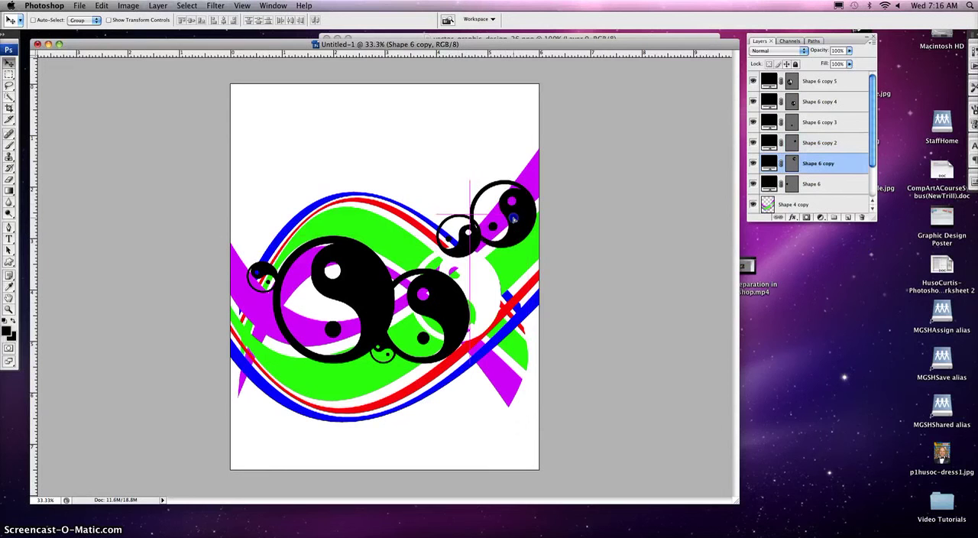
pyautogui.click(499, 108)
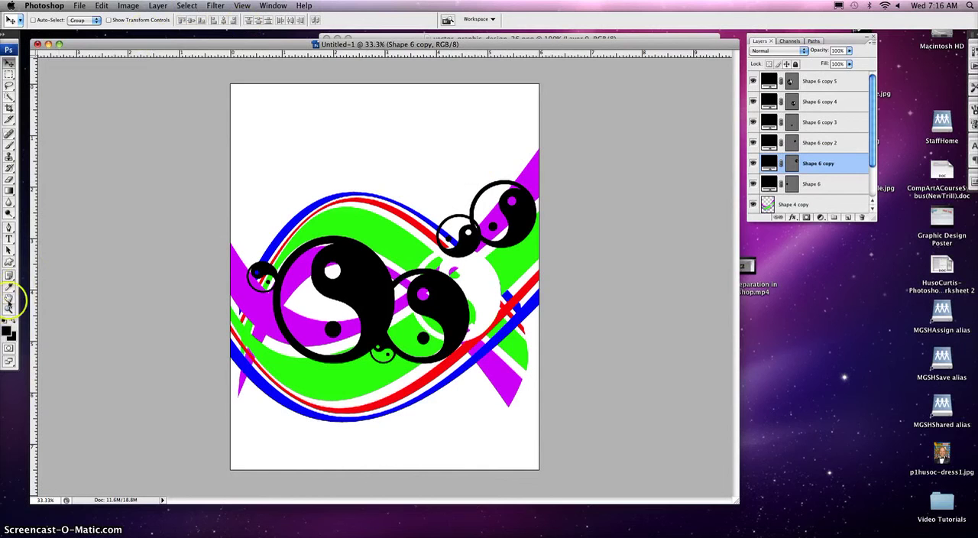
# - Activate the Custom Shape tool and replace its current shapes with the Animals set
pyautogui.click(10, 263)
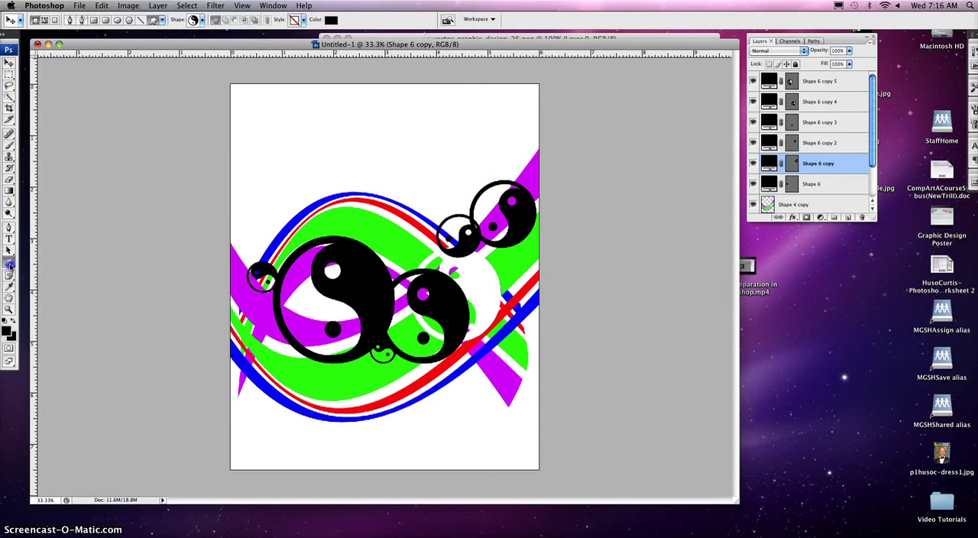
pyautogui.click(201, 21)
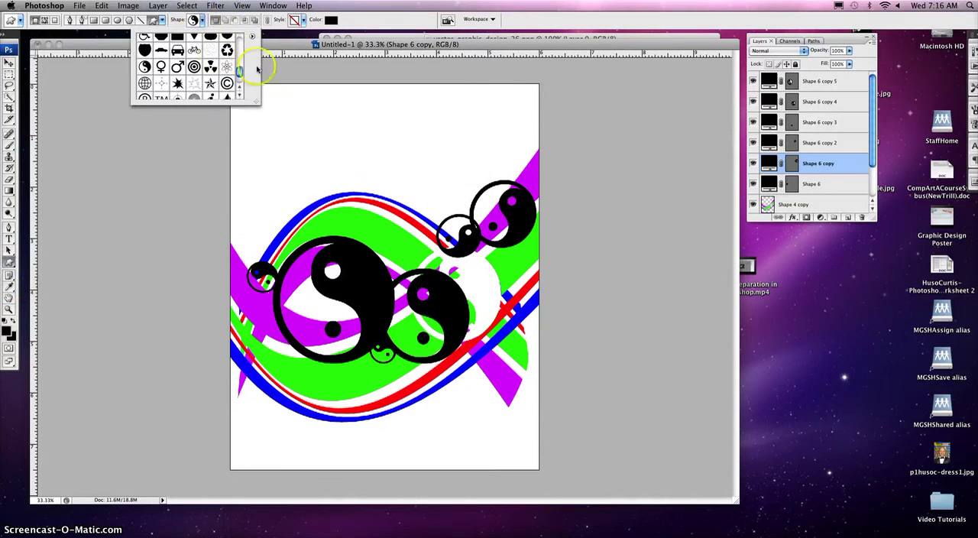
pyautogui.click(252, 35)
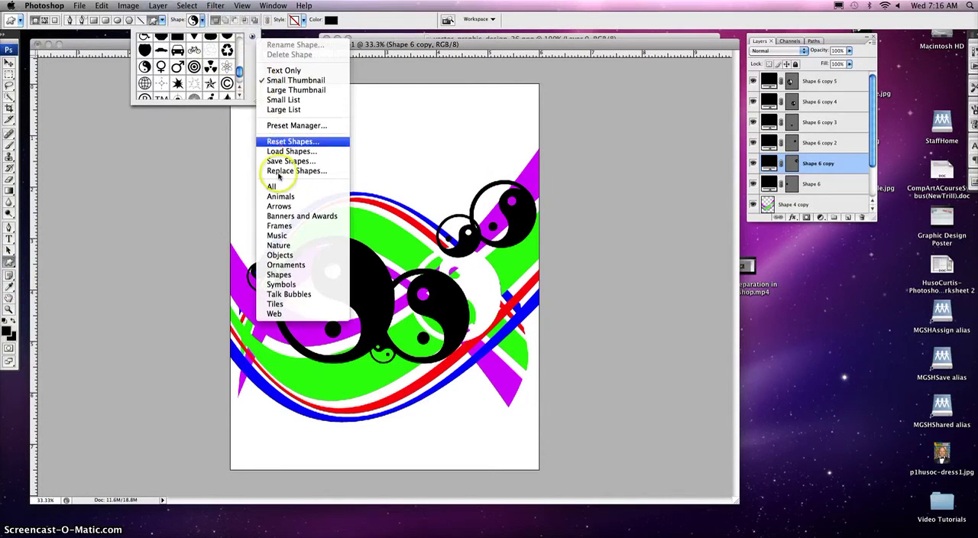
pyautogui.click(281, 197)
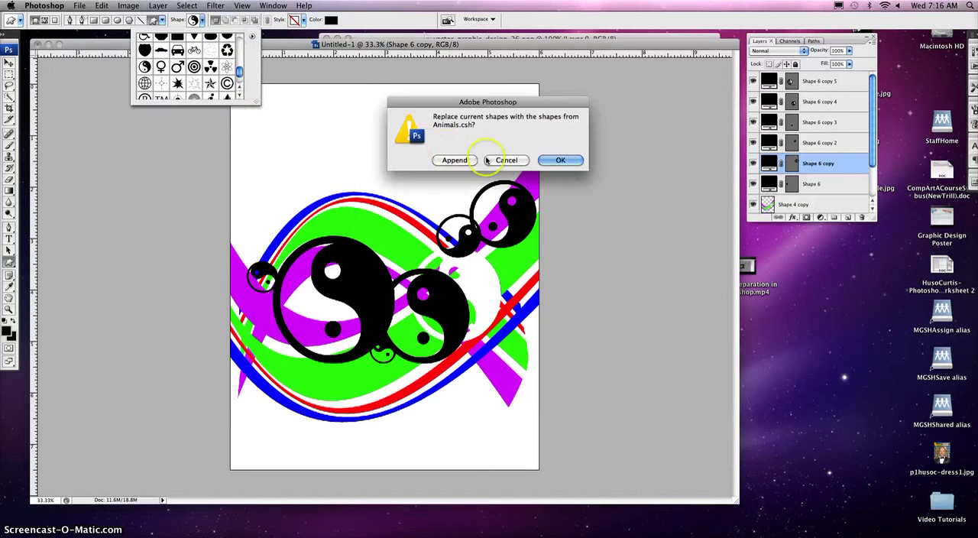
pyautogui.click(552, 159)
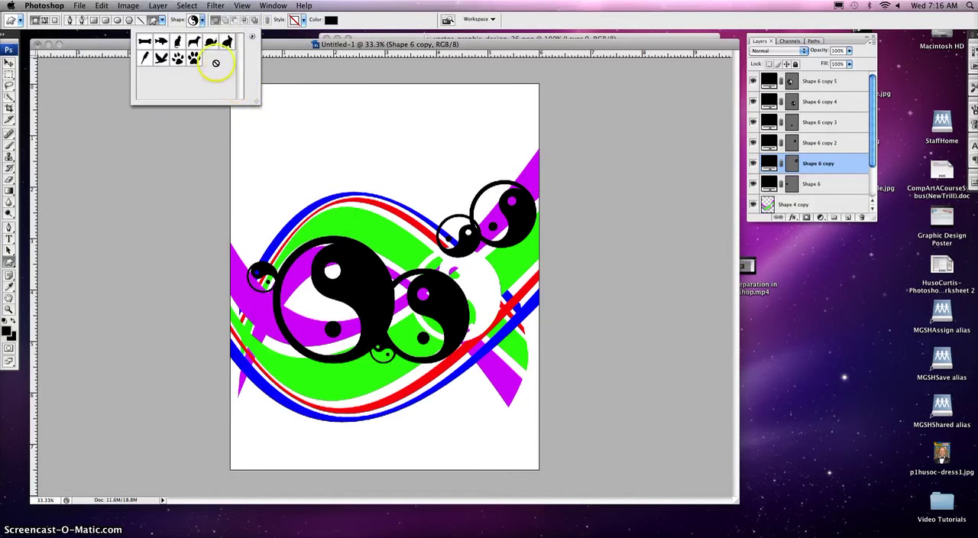
# - Replace the loaded custom shapes with the Nature set and choose the butterfly shape
pyautogui.click(252, 38)
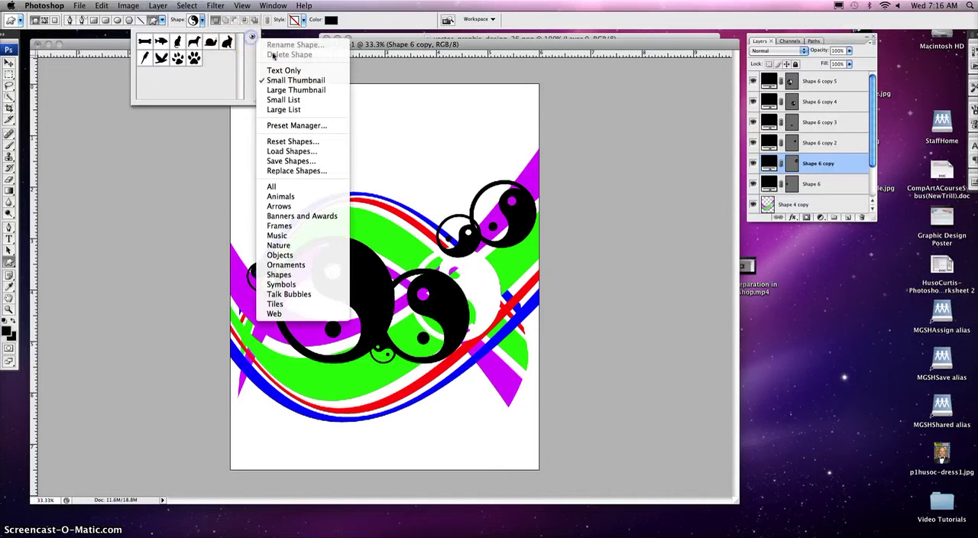
pyautogui.click(287, 246)
pyautogui.click(553, 161)
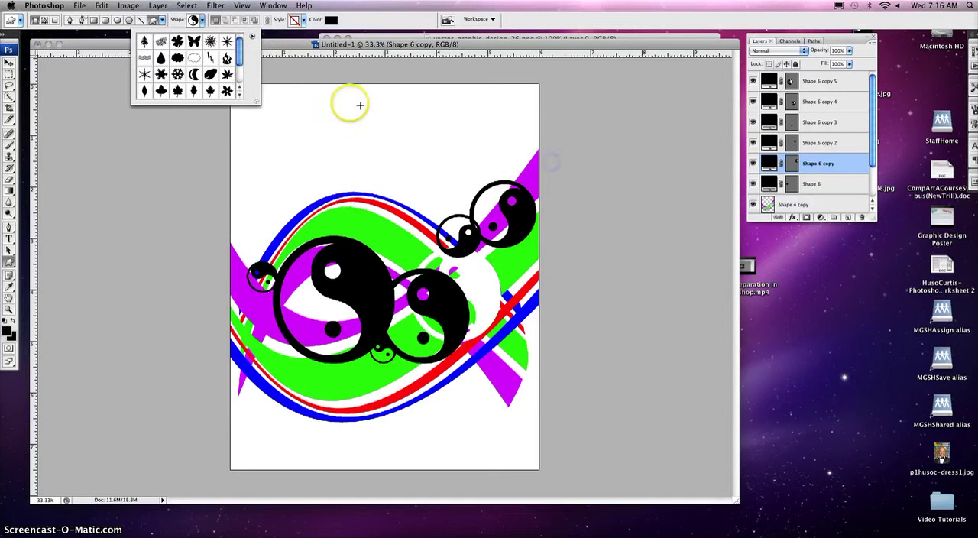
pyautogui.click(198, 21)
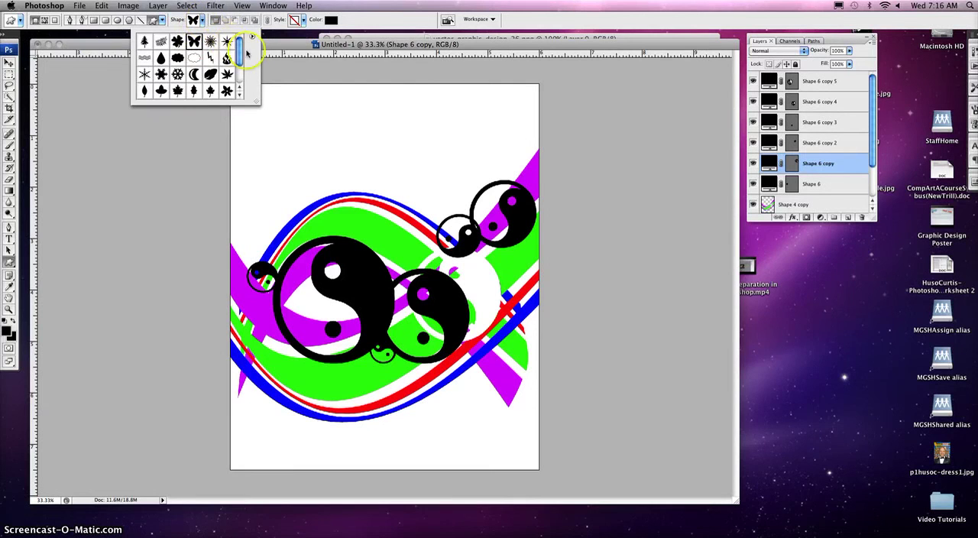
# - Draw a black butterfly about 1 inch wide over the crest of the left stripe loop
pyautogui.moveTo(240, 59); pyautogui.dragTo(240, 56)
pyautogui.click(274, 111)
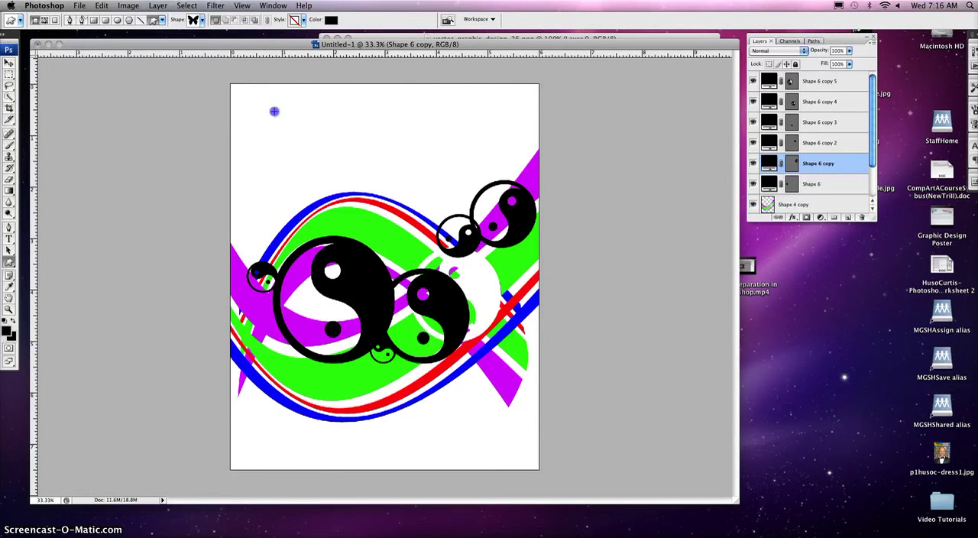
pyautogui.moveTo(331, 185); pyautogui.dragTo(385, 219)
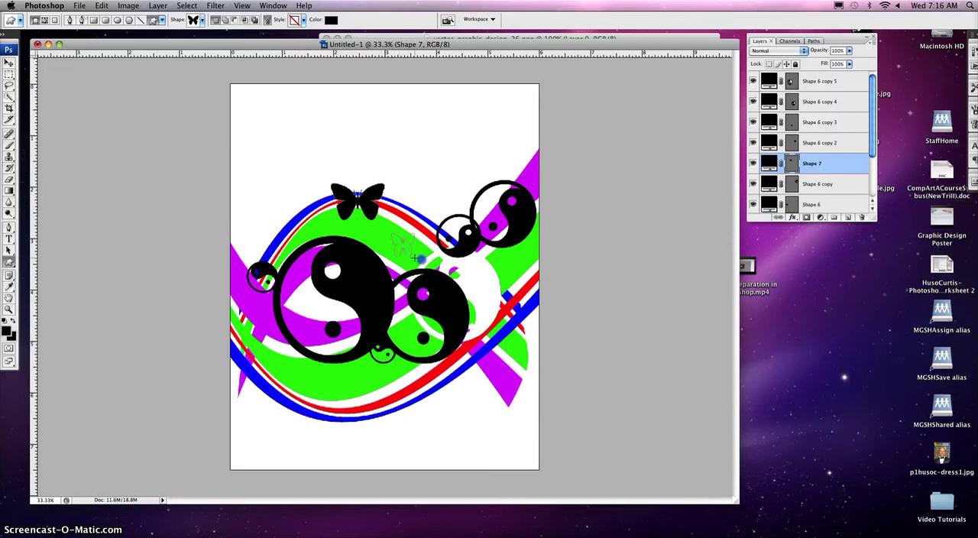